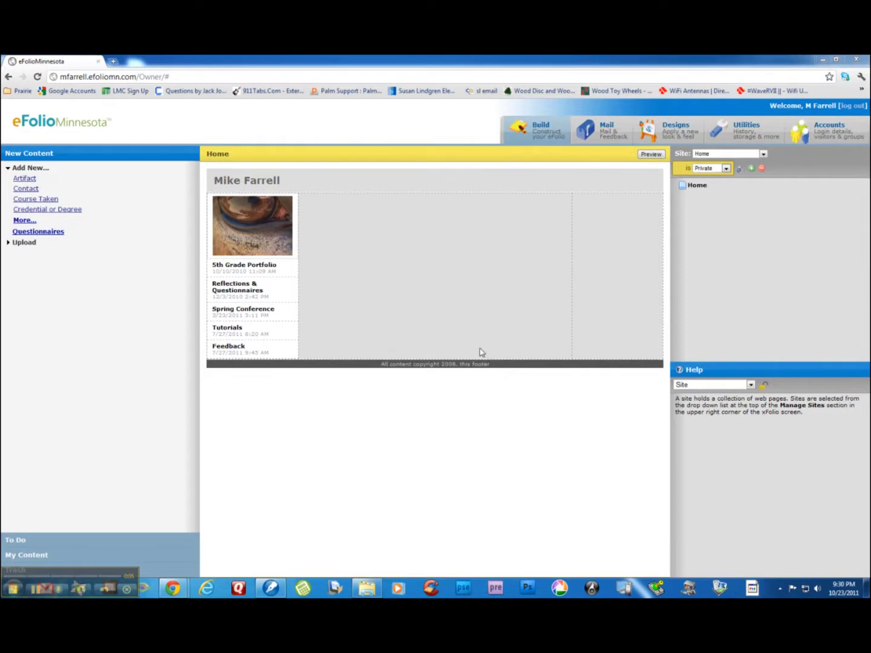
Step: Select the Home site and preview its page before returning to the editor
left_click(764, 155)
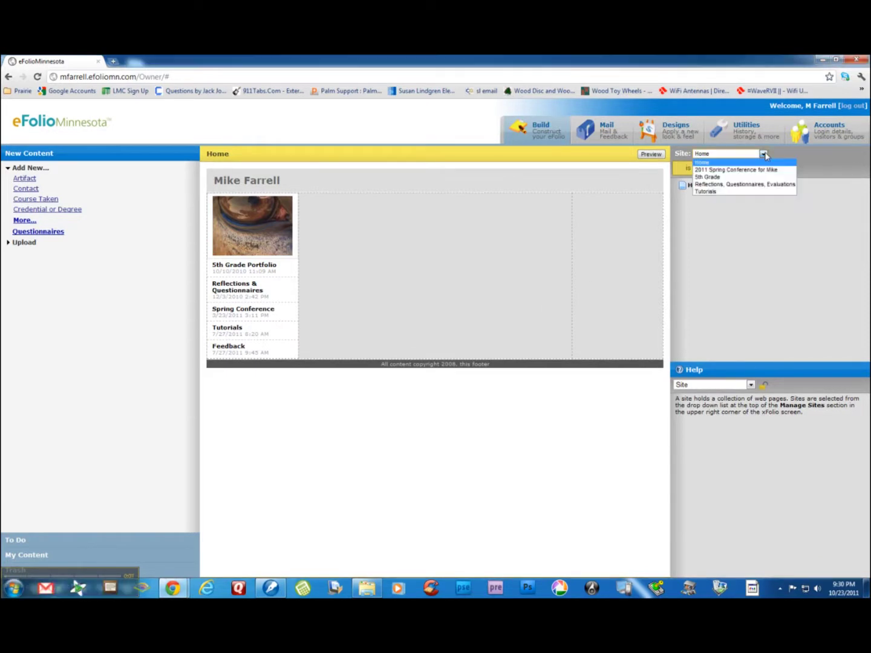
left_click(703, 163)
left_click(652, 155)
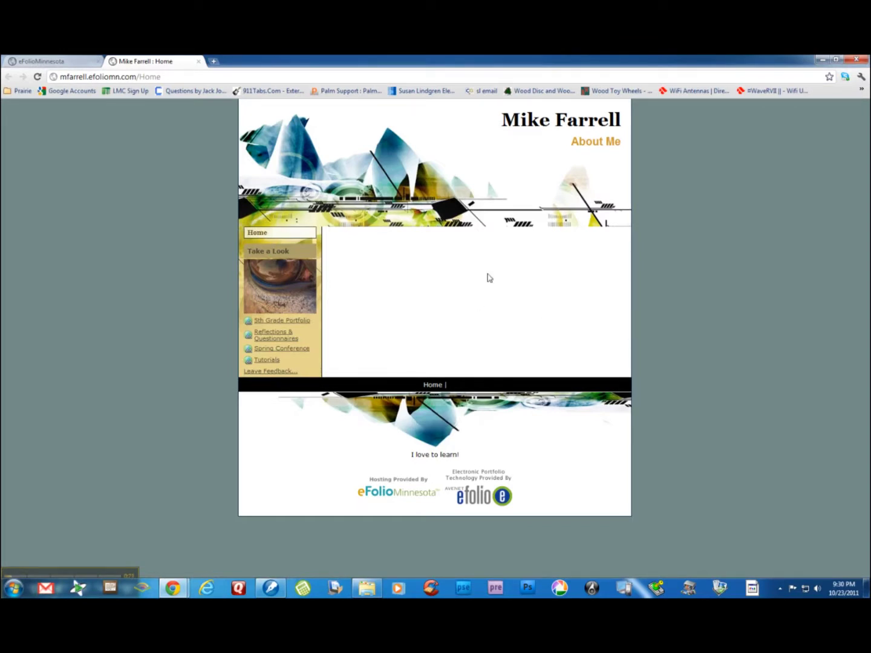
left_click(74, 61)
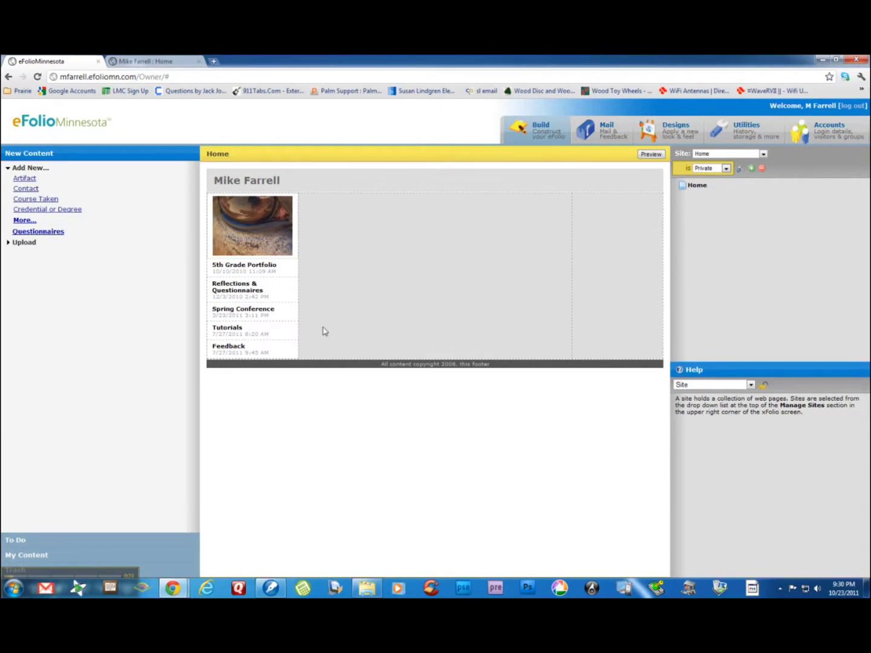
Step: Switch to the WordPerfect document, copy both paragraphs of the autobiographical text, and return to the browser
left_click(285, 590)
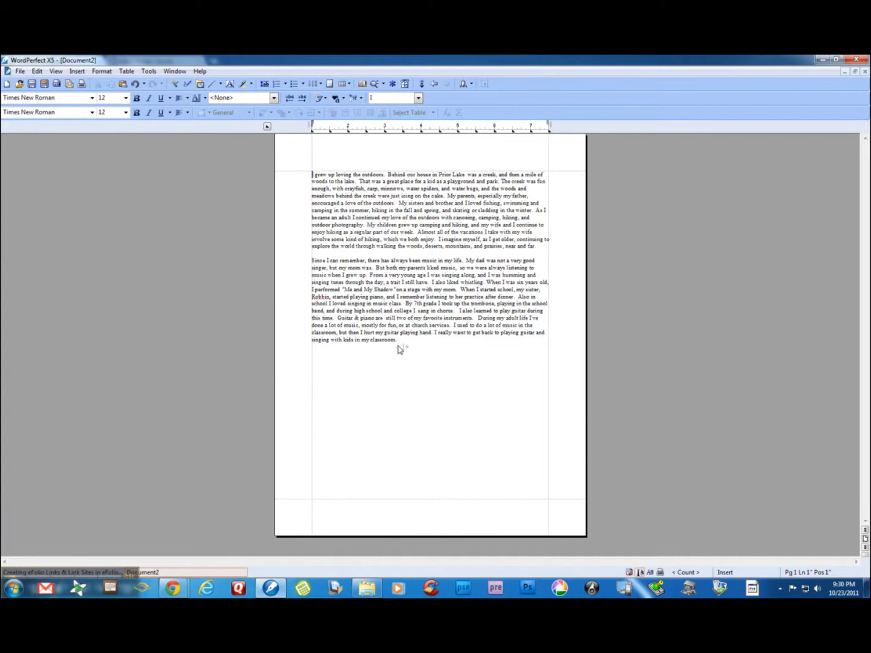
left_click_drag(397, 340, 300, 174)
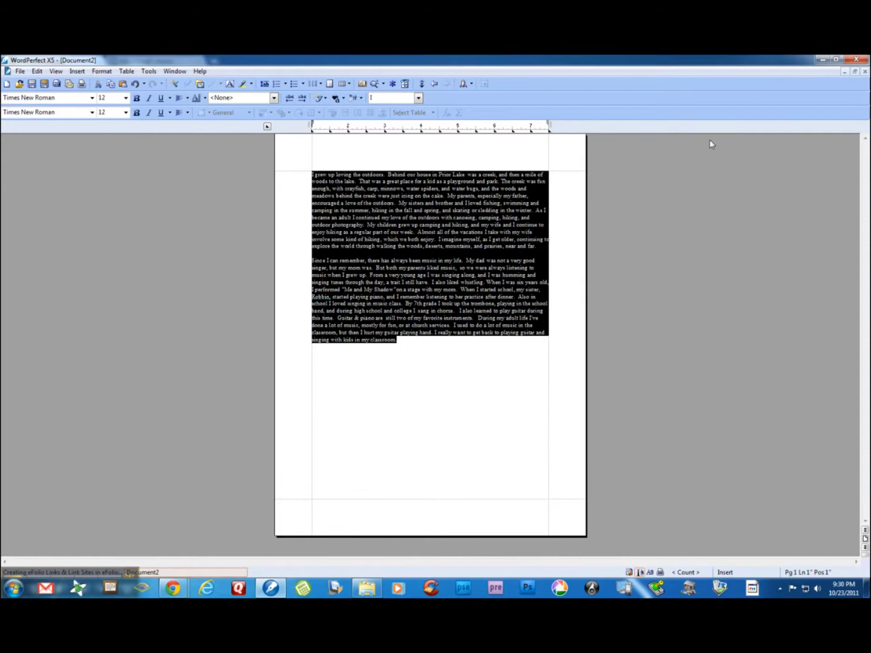
left_click(822, 61)
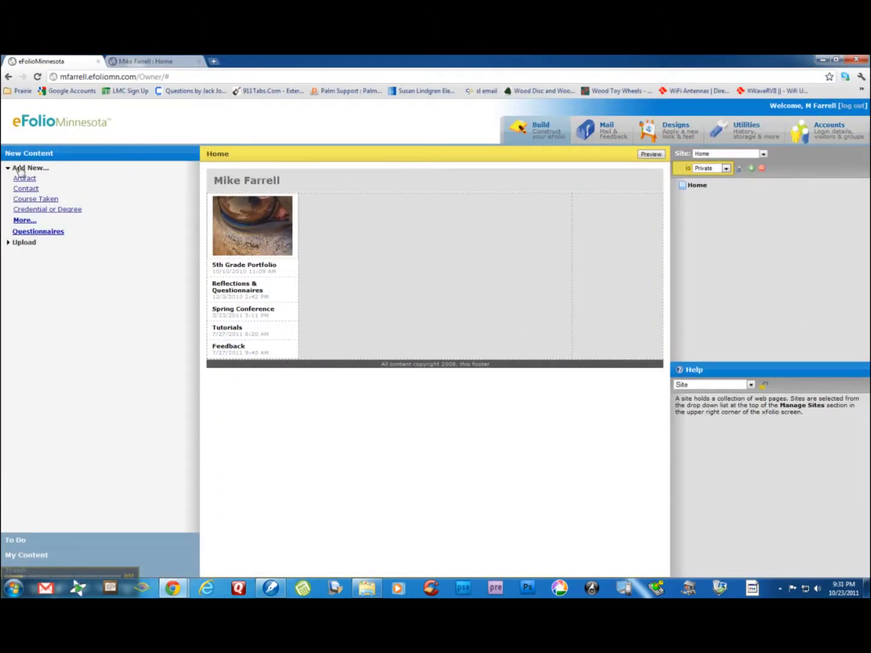
Step: Create a new artifact titled "About Me" and paste the copied text into its Full Text
mouse_move(22, 182)
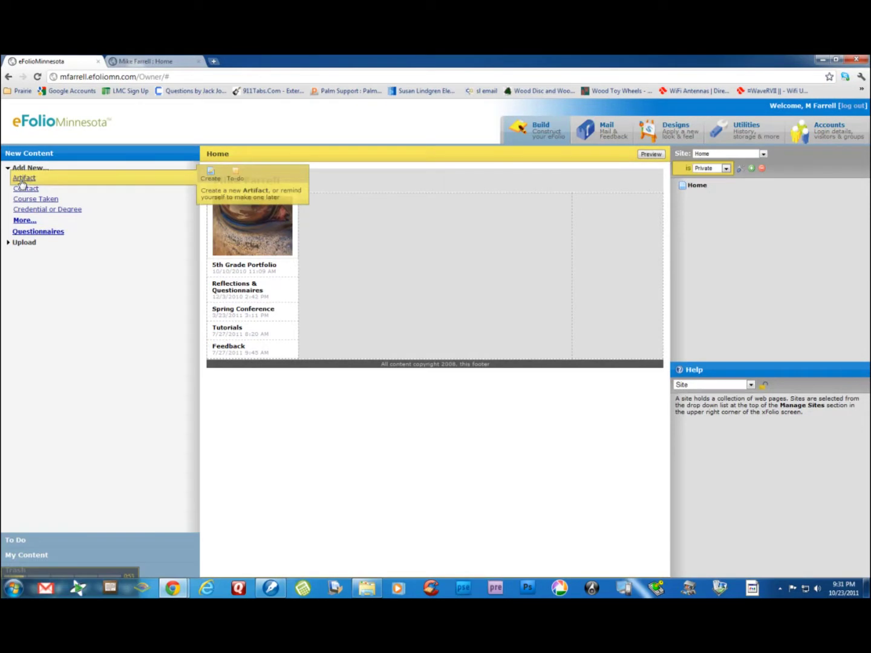
left_click(208, 175)
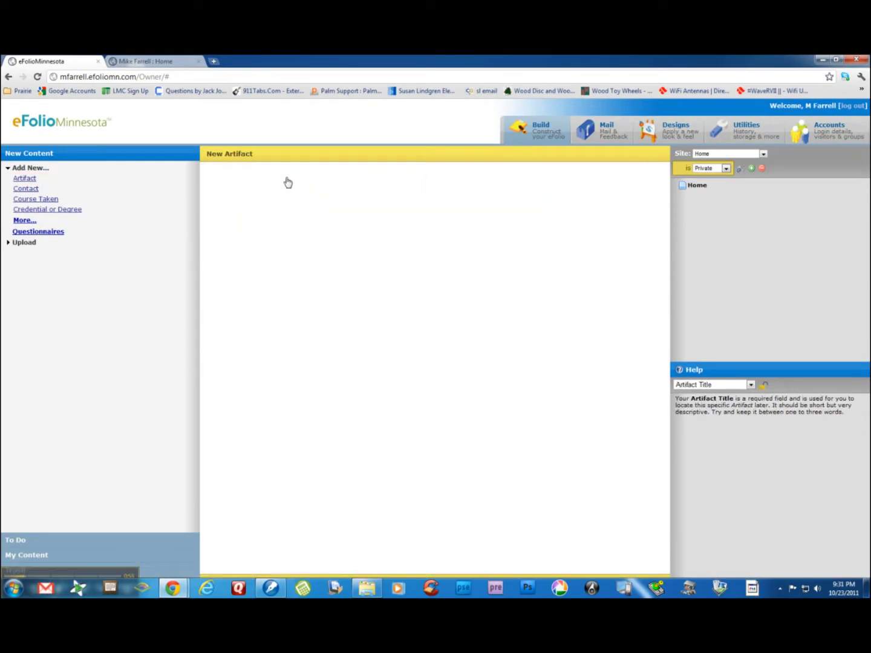
left_click(307, 183)
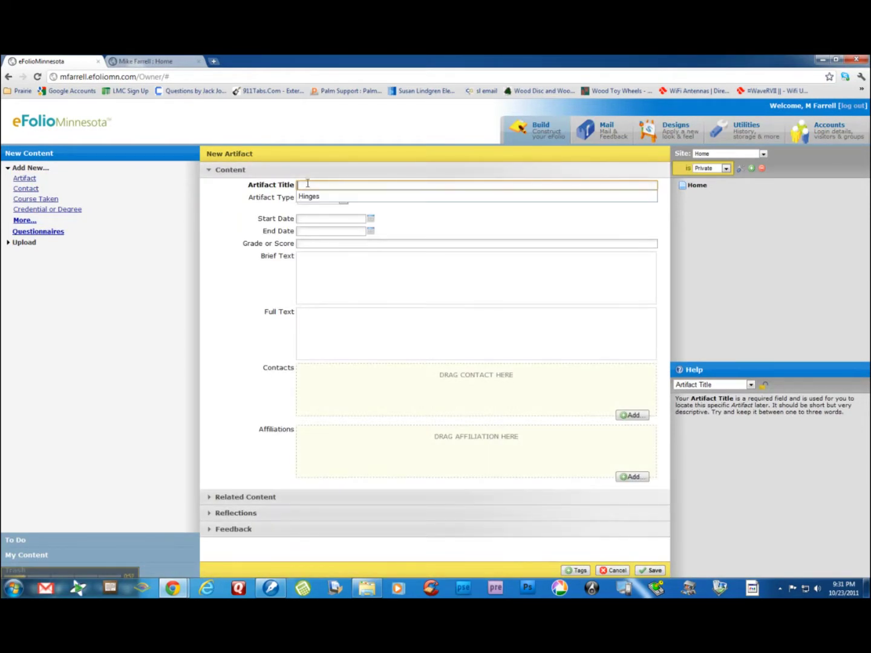
type("About Me")
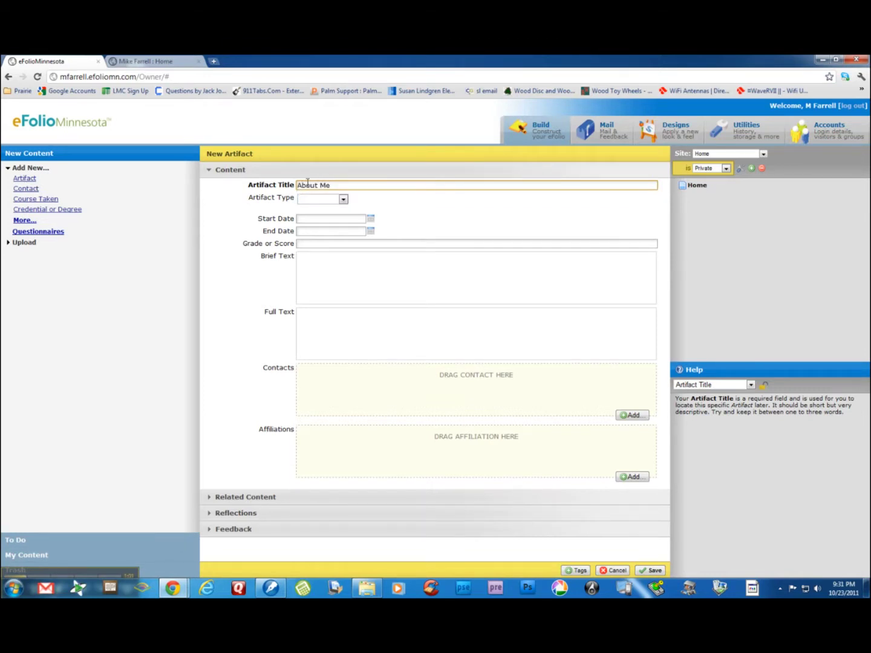
left_click(310, 319)
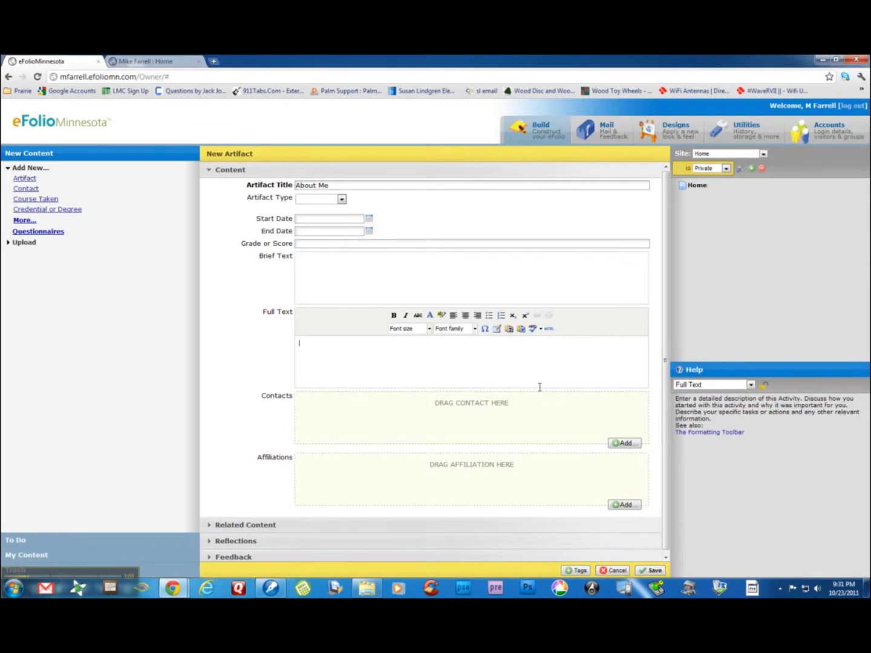
key("ctrl+v")
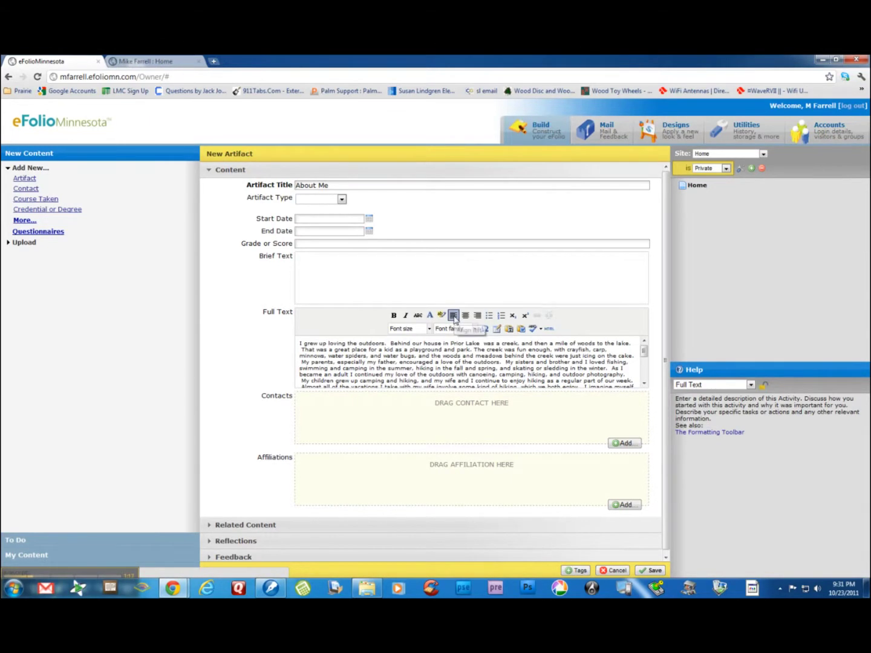
Step: Remove the extra spacing before "That was a great place" and "My children grew up" in the Full Text
left_click_drag(300, 344, 509, 421)
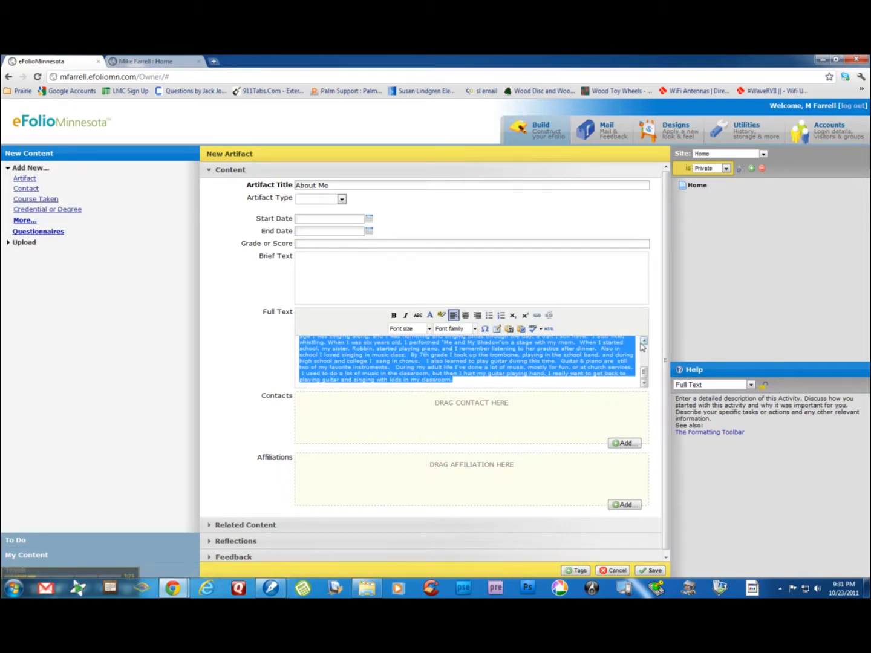
scroll(644, 343, "up", 5)
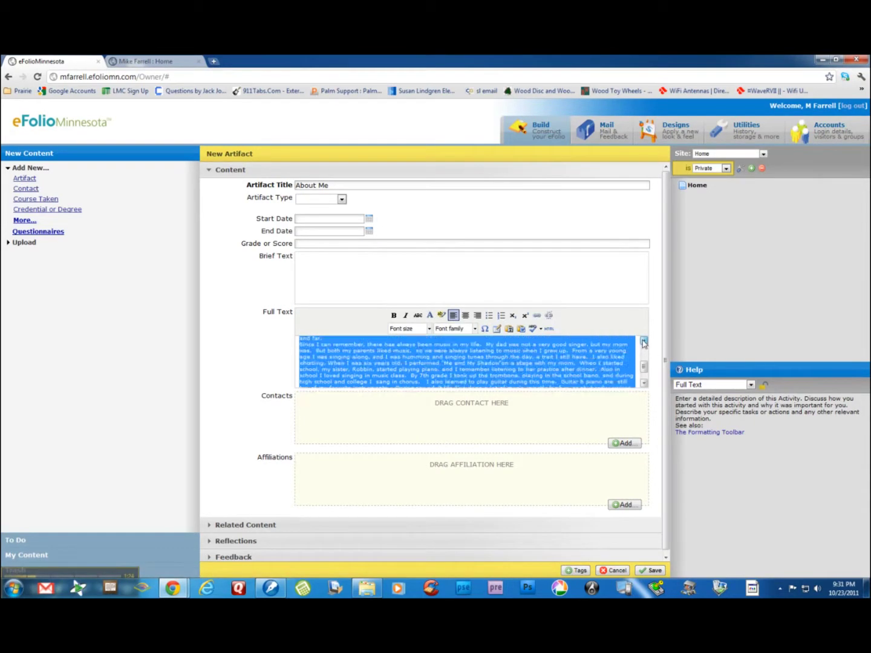
left_click(408, 360)
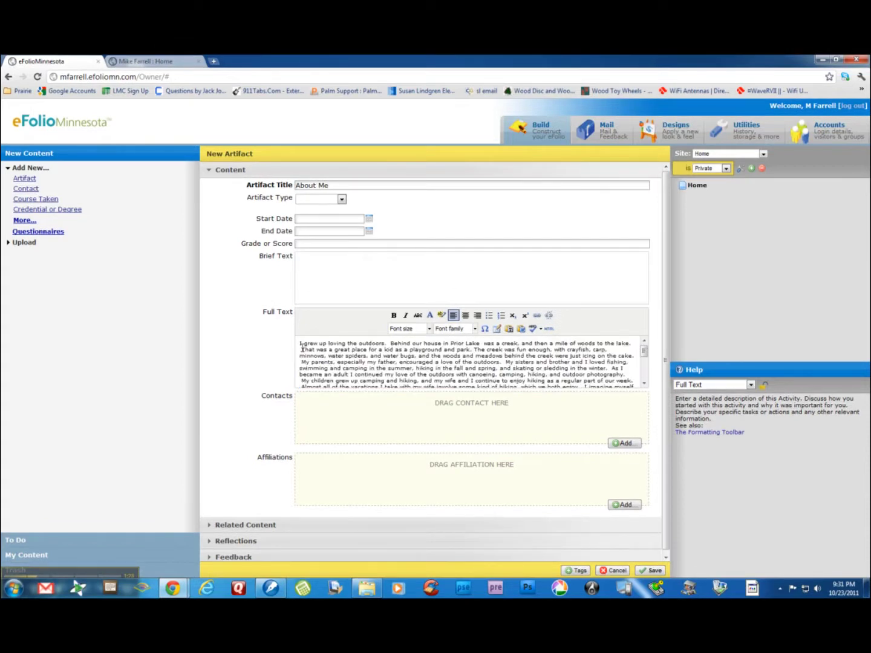
left_click(302, 349)
key("BackSpace")
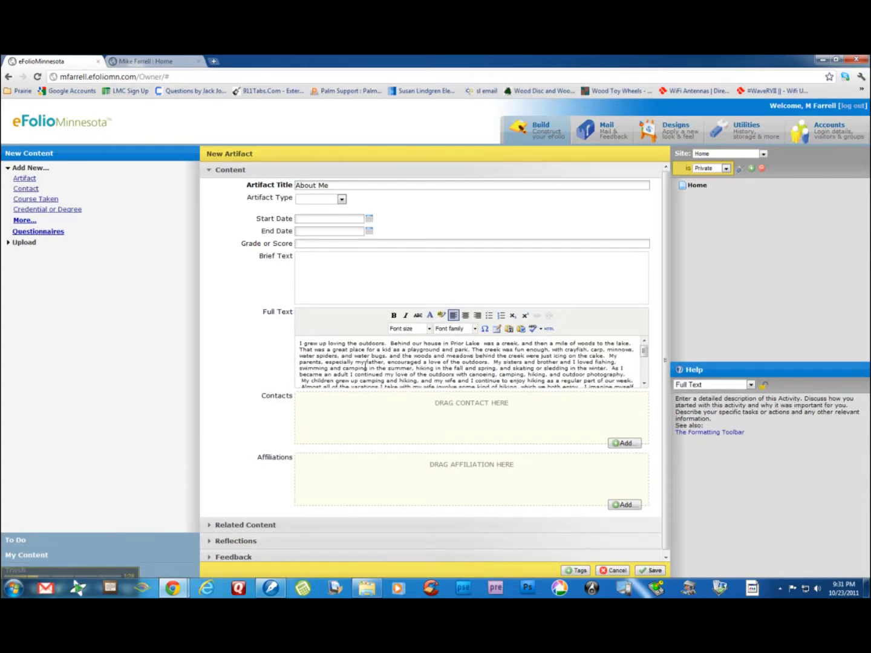
key("BackSpace")
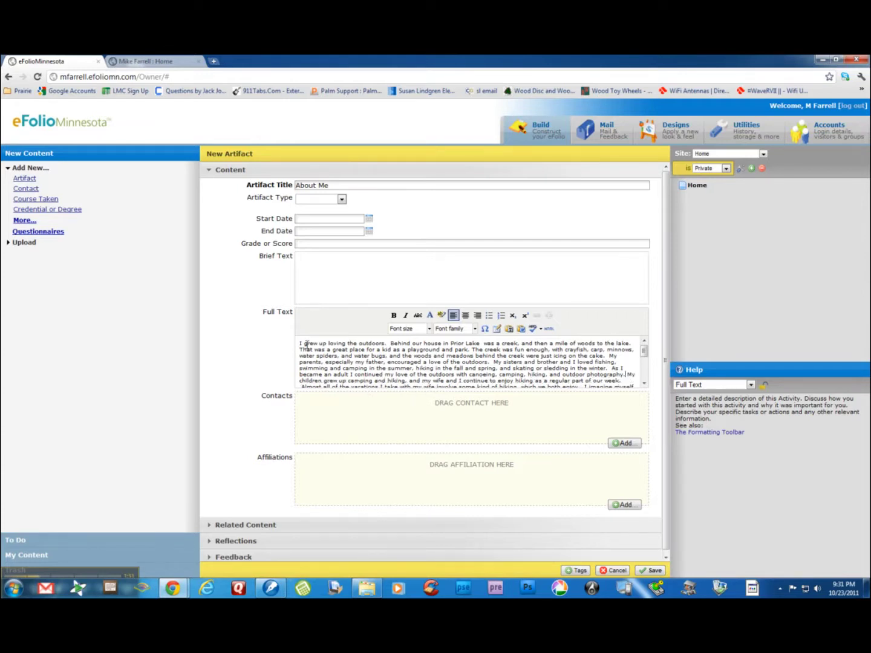
Step: Set the entire Full Text to font size 4 (14pt) and save the artifact
left_click_drag(298, 346, 542, 400)
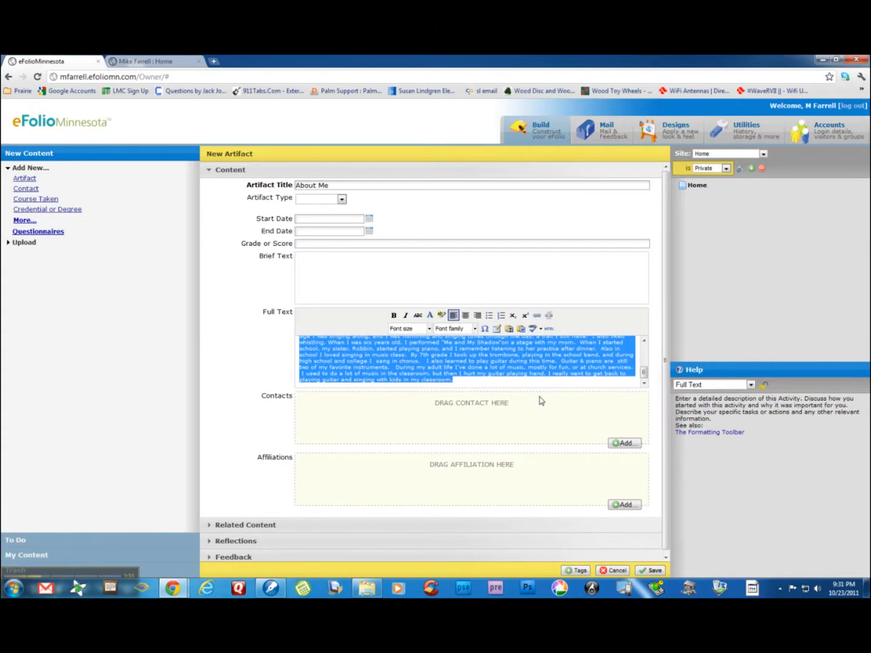
left_click(430, 329)
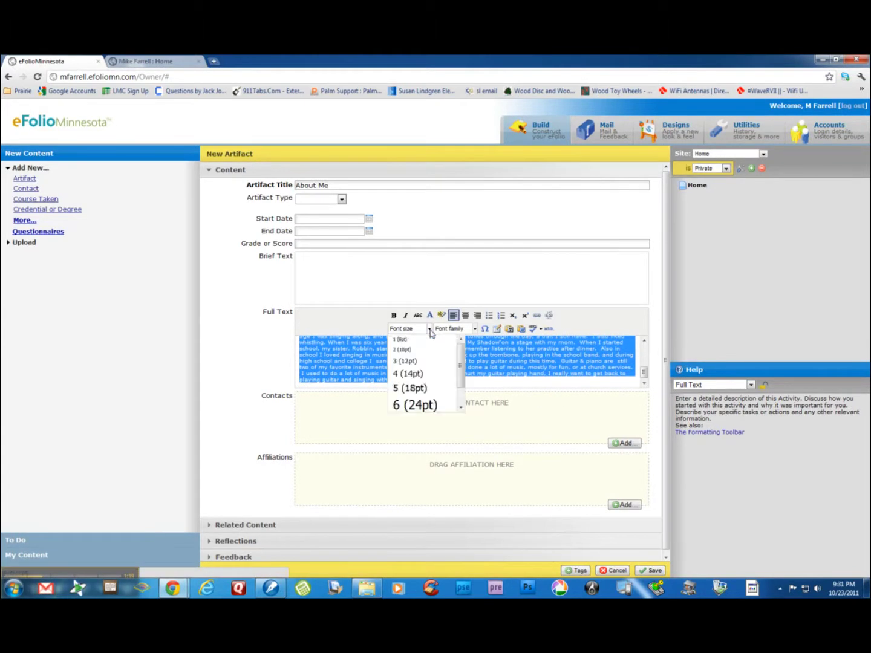
left_click(409, 373)
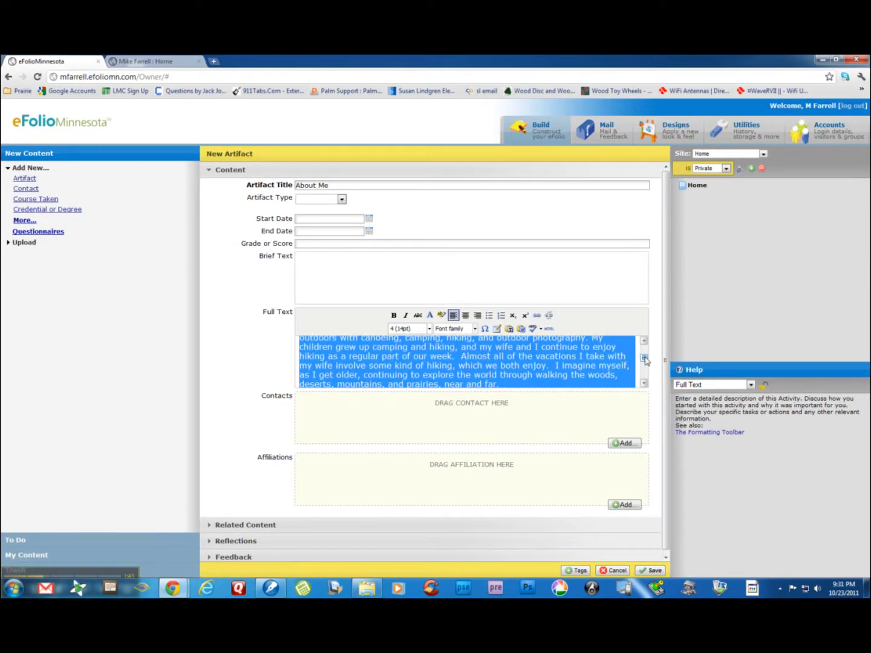
left_click_drag(646, 357, 652, 381)
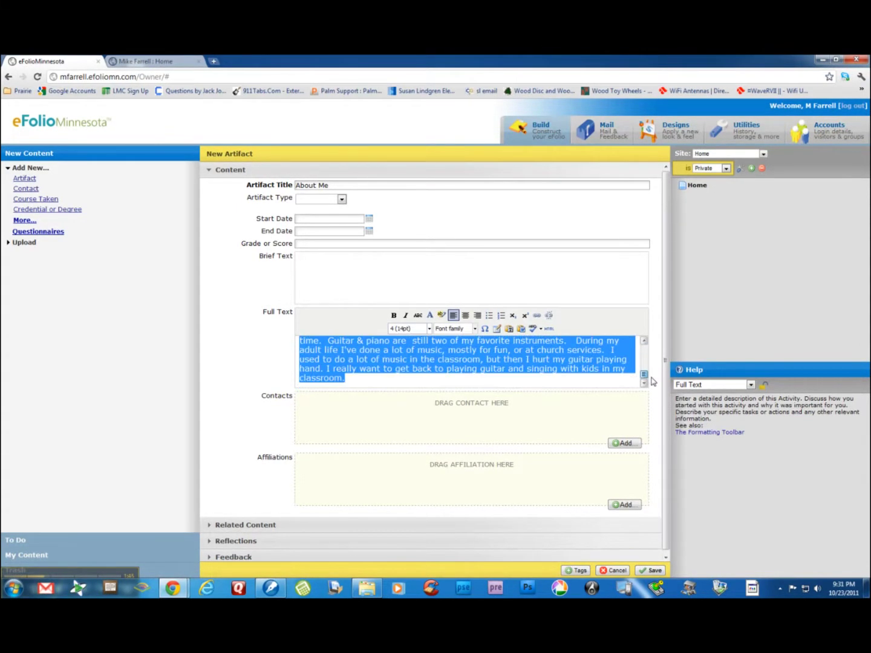
left_click(508, 382)
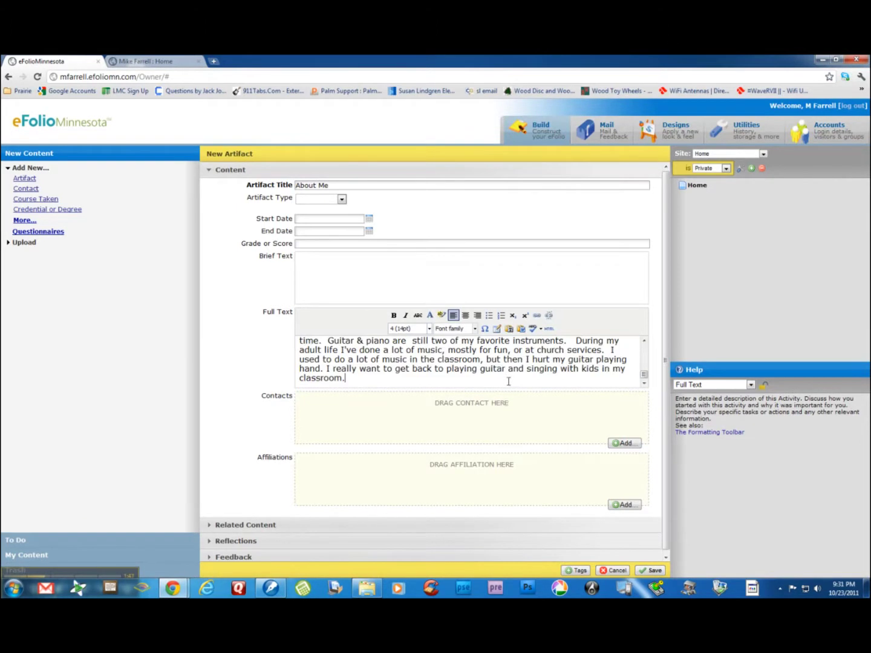
left_click(651, 571)
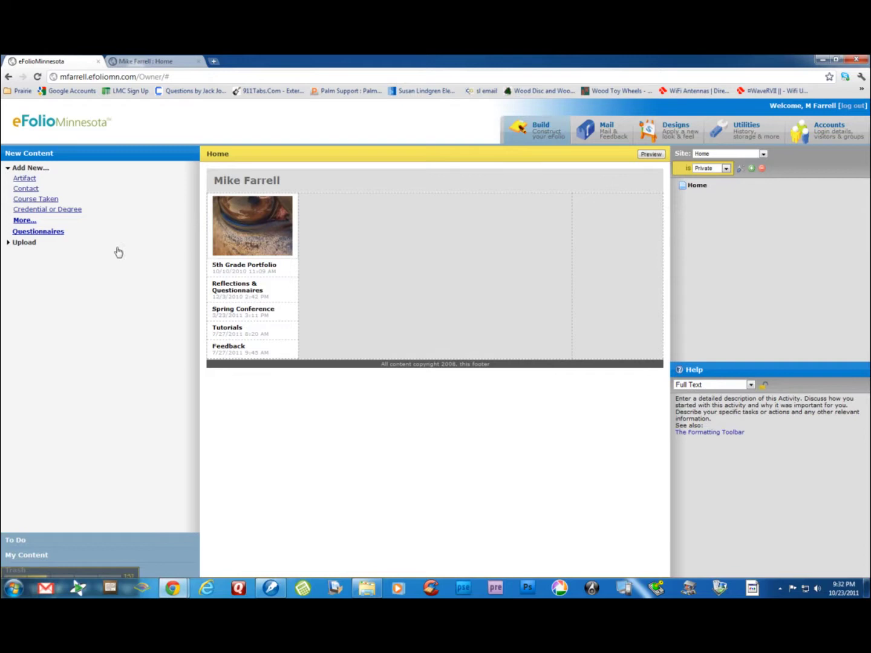
Step: Place the About Me artifact from the stored content into the middle column of the Home page
left_click(42, 561)
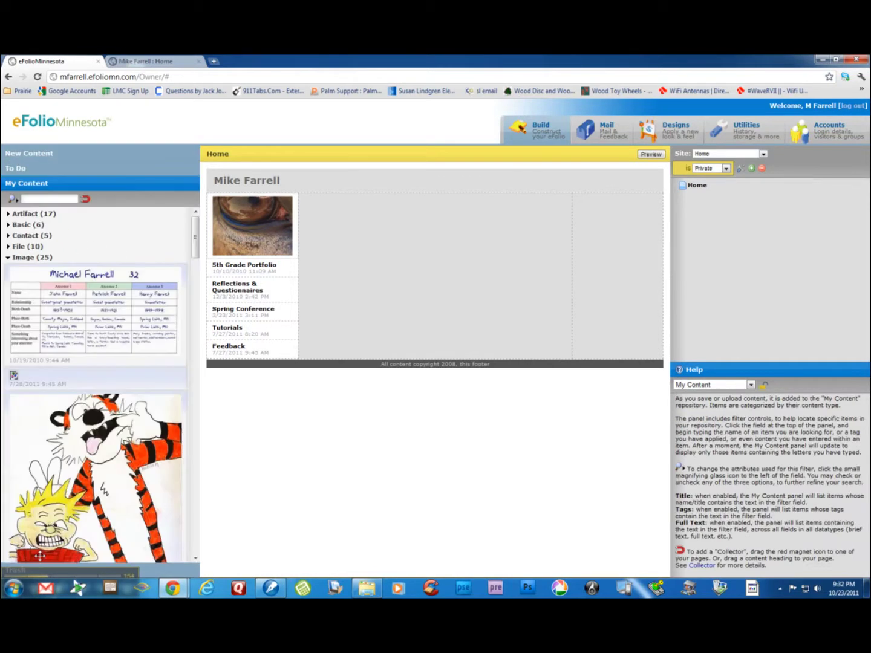
left_click(20, 218)
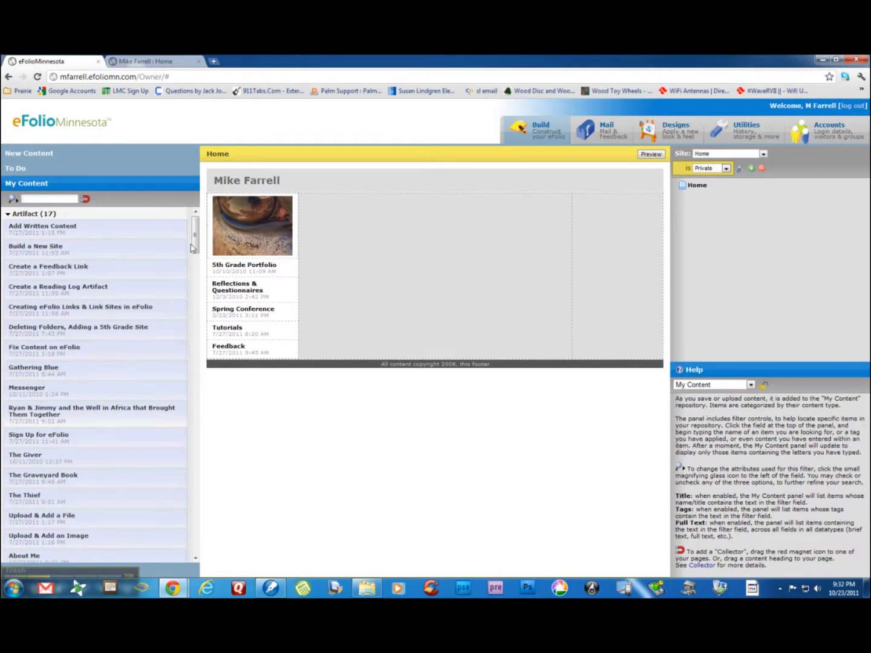
scroll(101, 322, "down", 3)
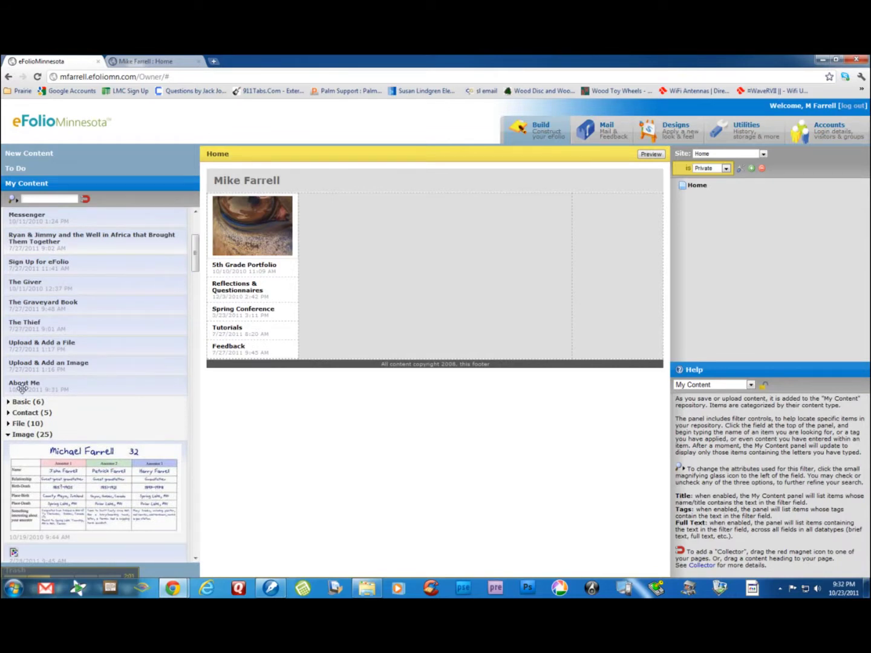
left_click_drag(24, 386, 317, 203)
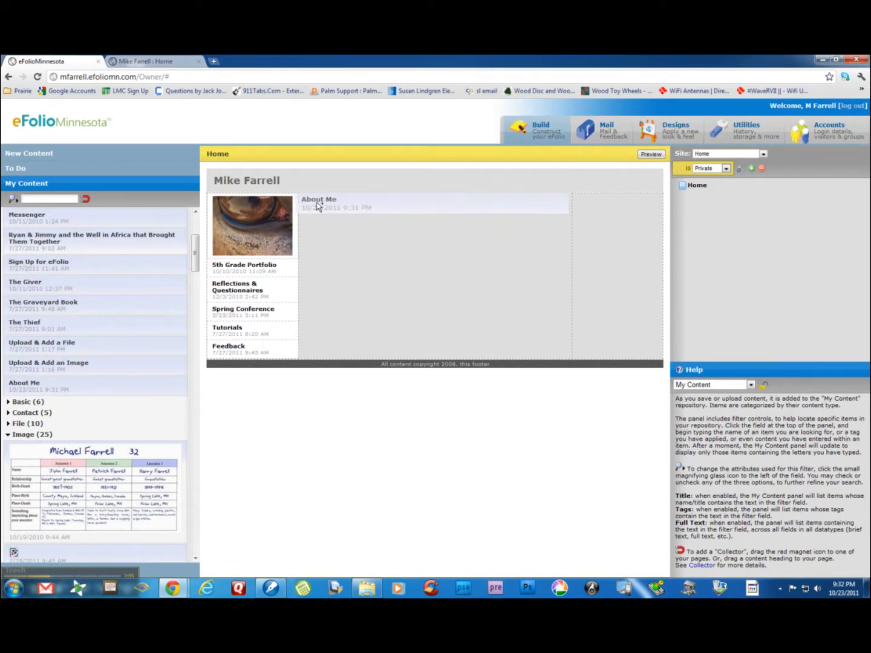
Step: Preview the Home page and check the layout of the About Me text before returning to the editor
left_click(651, 154)
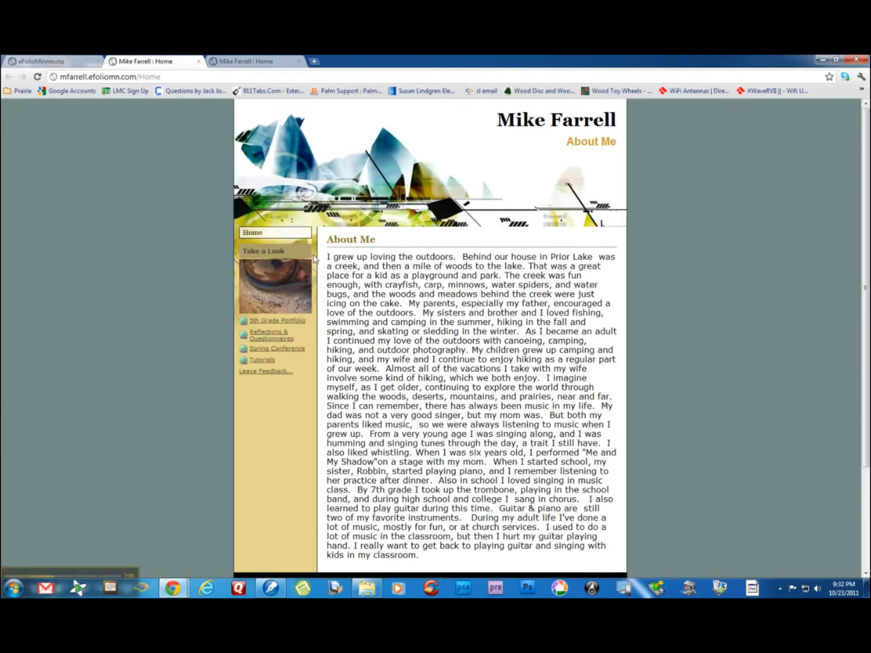
scroll(521, 396, "down", 3)
scroll(497, 357, "up", 2)
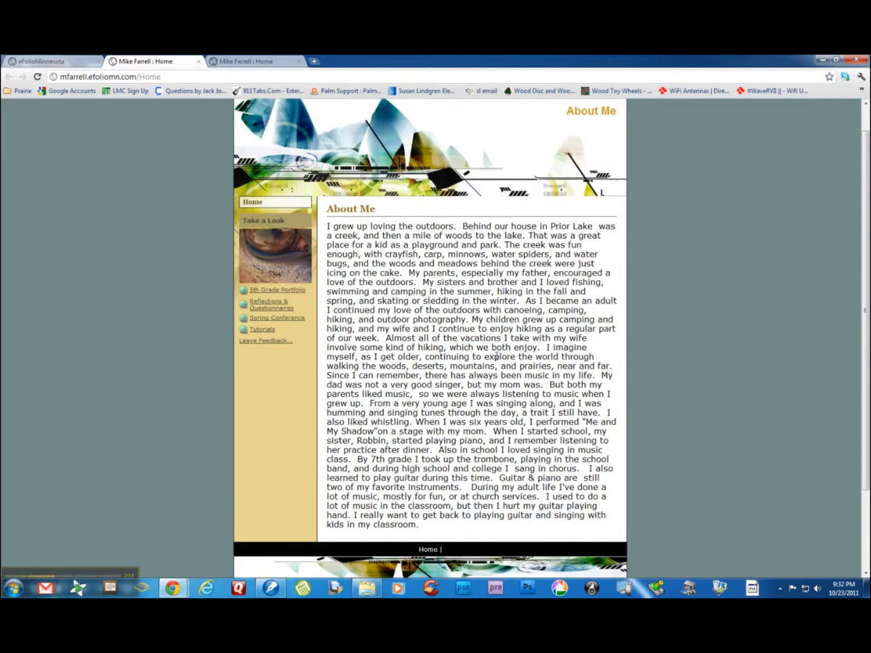
scroll(545, 357, "down", 3)
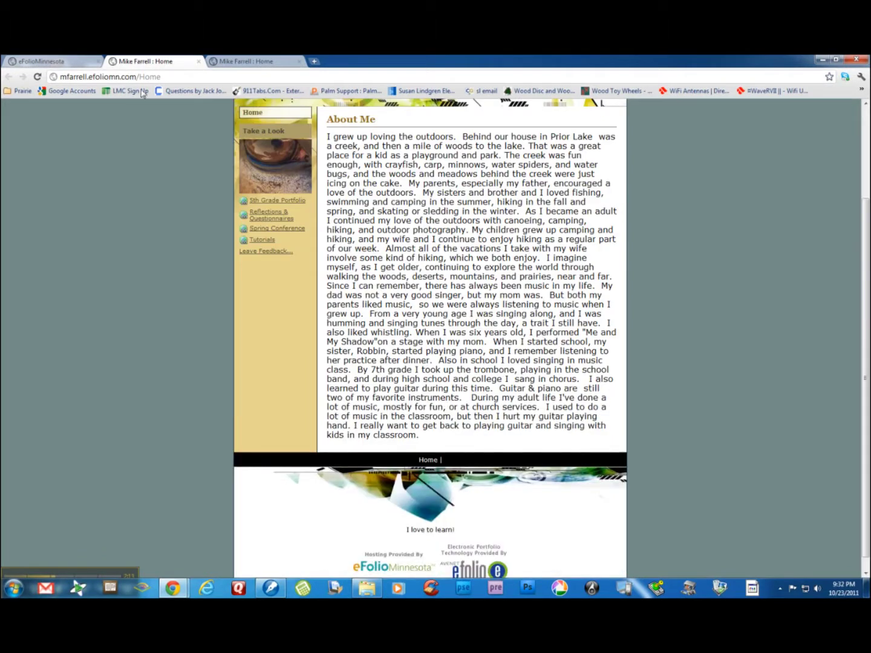
left_click(85, 63)
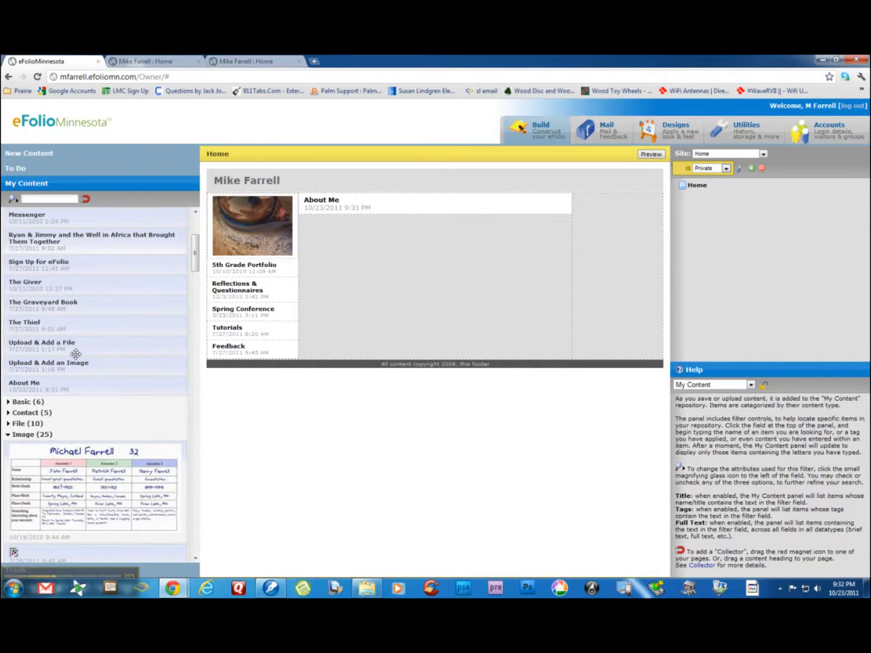
Step: Insert a blank line before the "Since I can remember" paragraph in the About Me artifact's Full Text and save the artifact
mouse_move(473, 200)
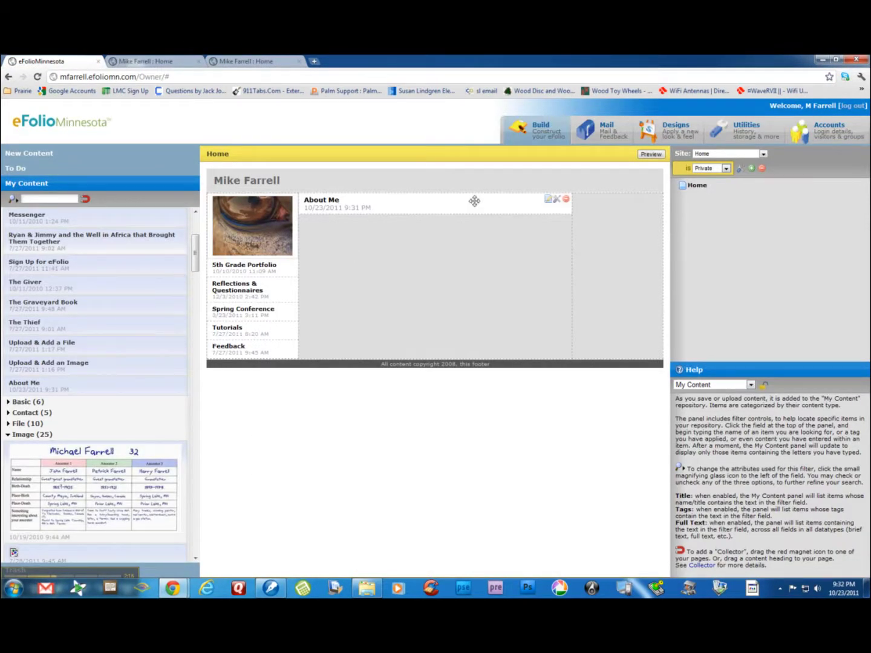
left_click(550, 201)
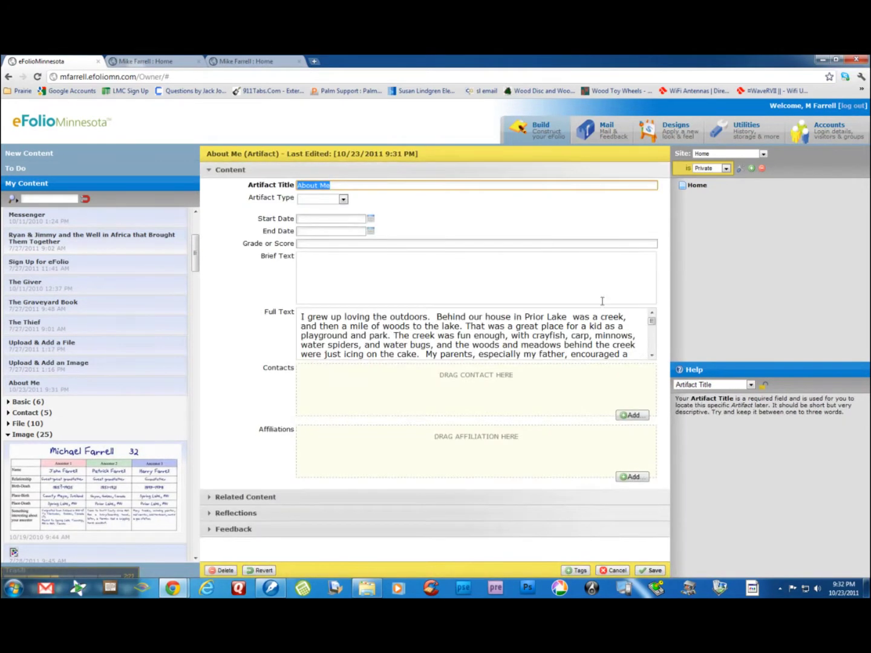
left_click(652, 356)
left_click(653, 357)
left_click(652, 357)
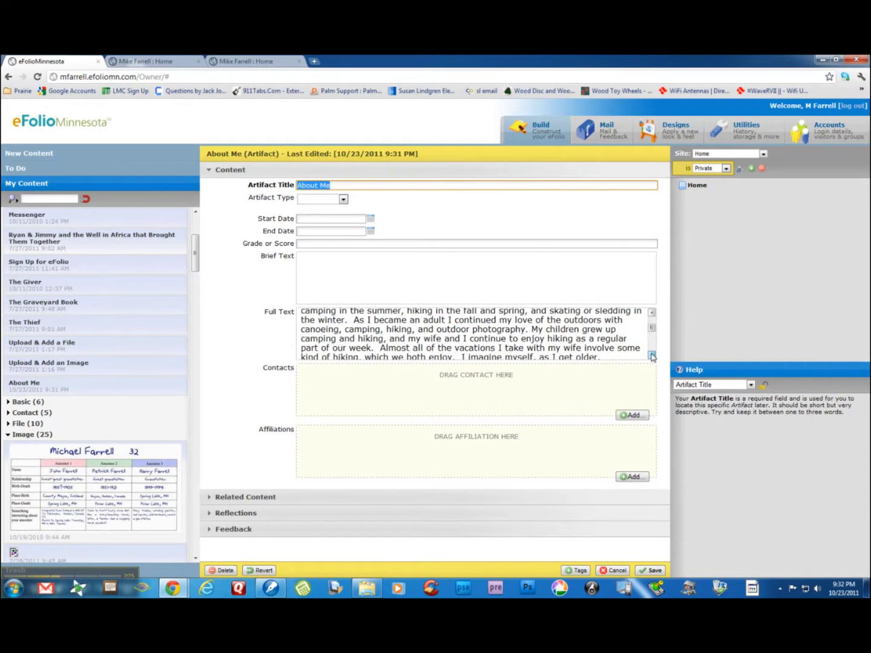
left_click(653, 356)
left_click(652, 357)
left_click(652, 356)
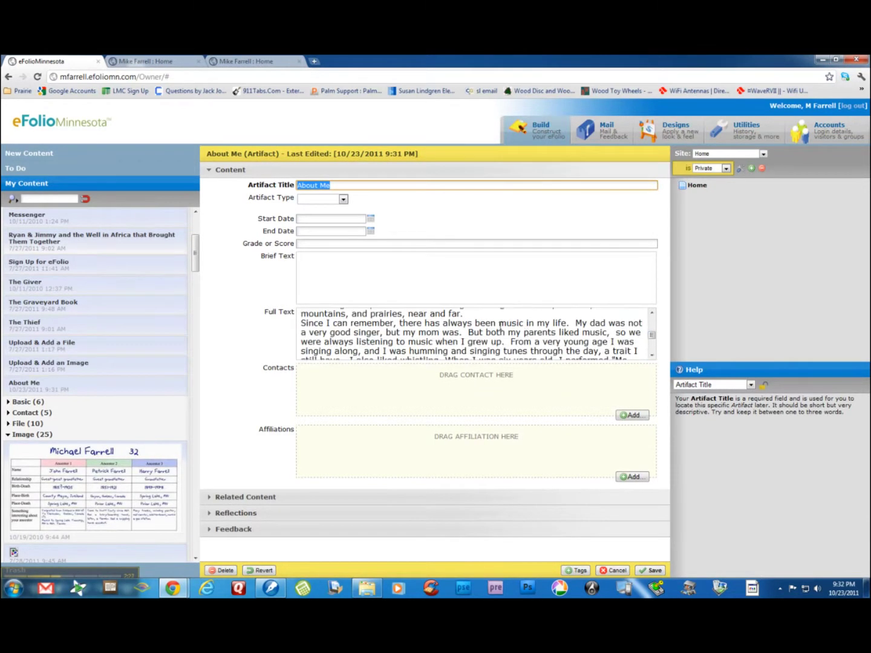
left_click(465, 314)
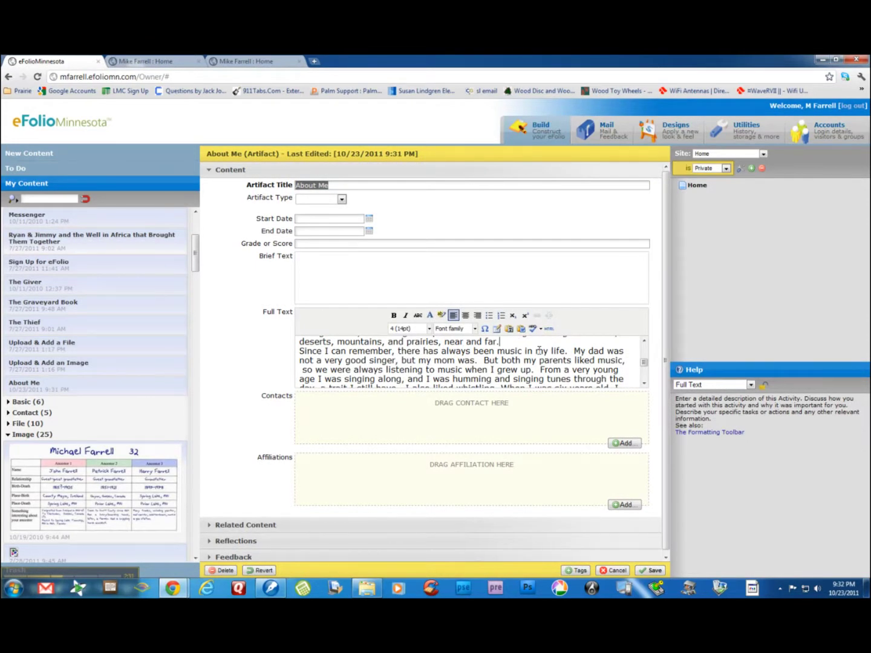
key("Return")
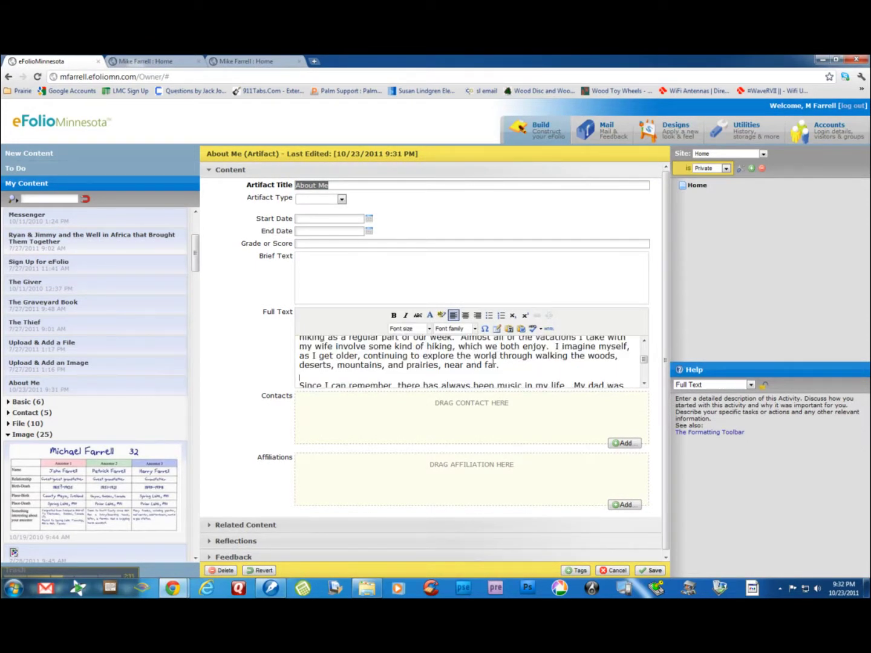
left_click(648, 571)
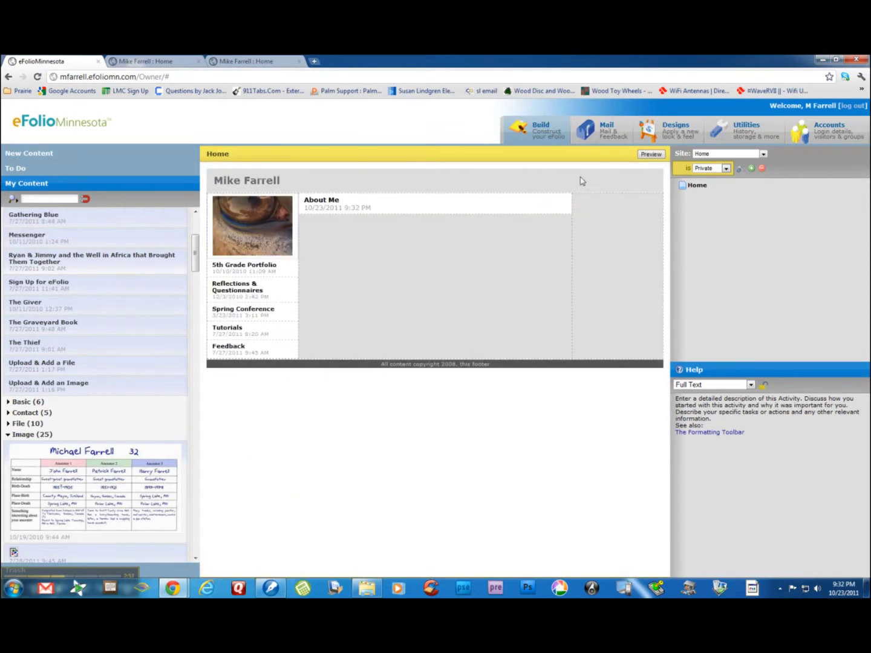
Step: Preview the Home page, check the paragraph spacing of the About Me text, and return to the editor
left_click(650, 153)
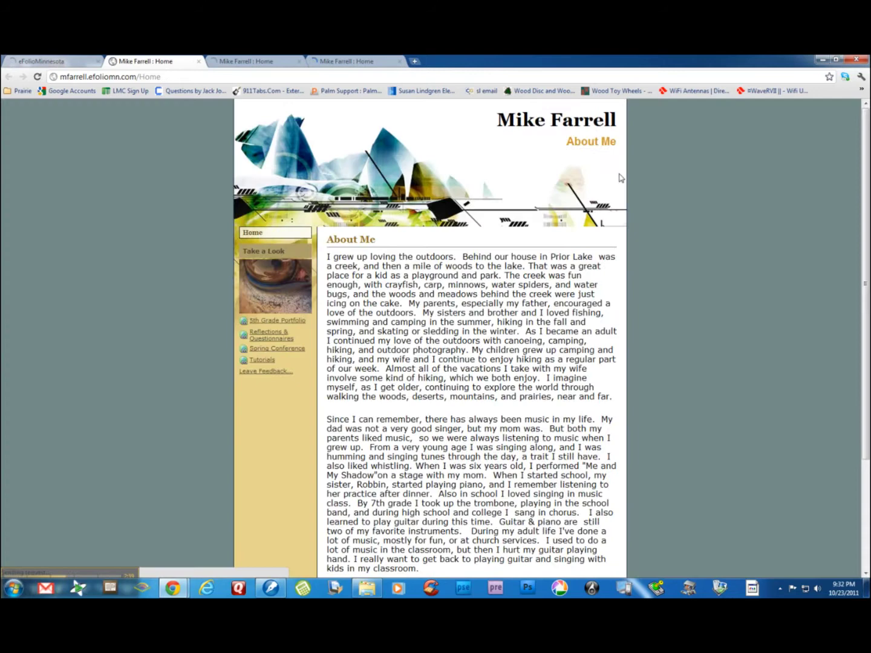
scroll(440, 359, "down", 5)
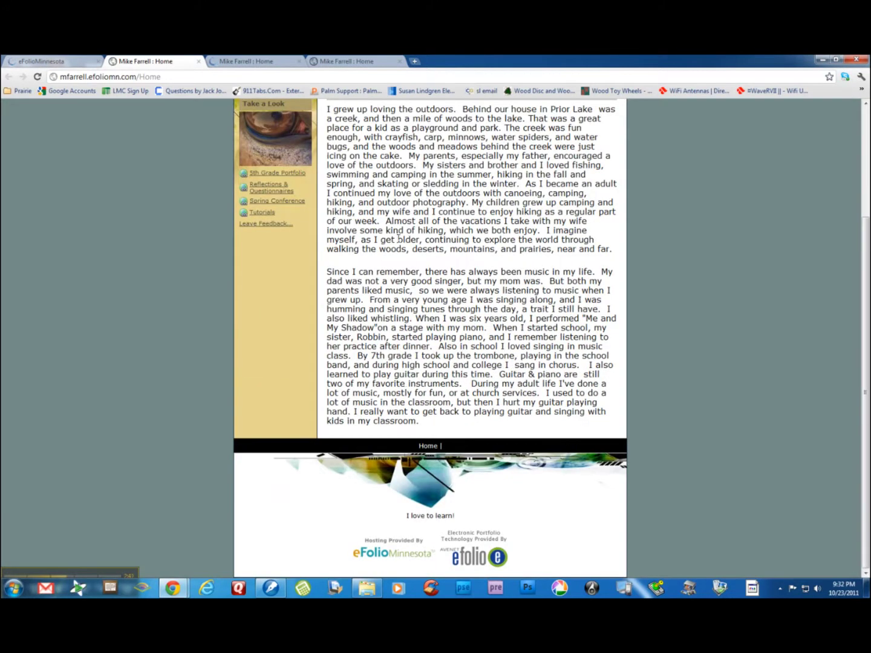
scroll(441, 305, "up", 5)
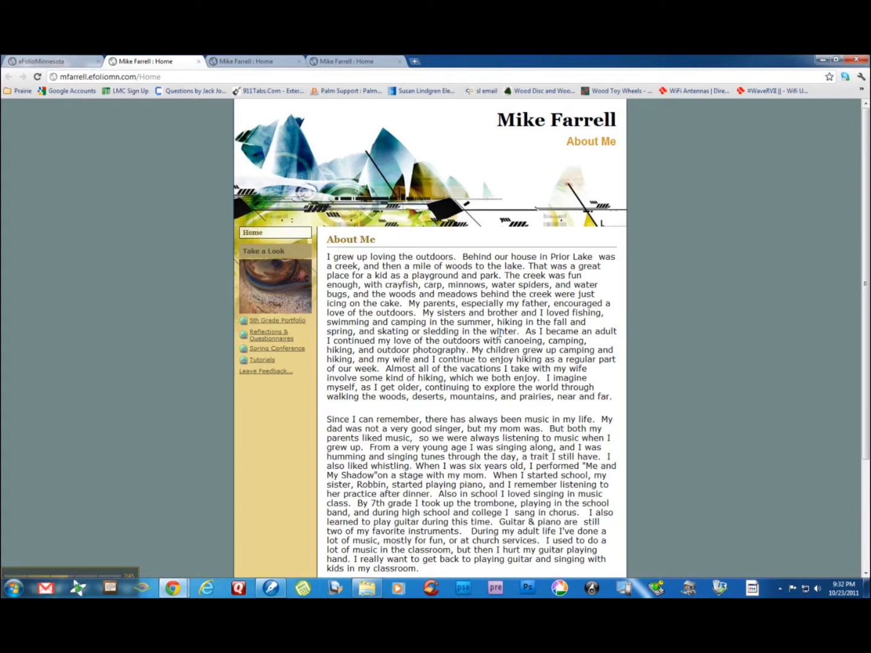
left_click(71, 63)
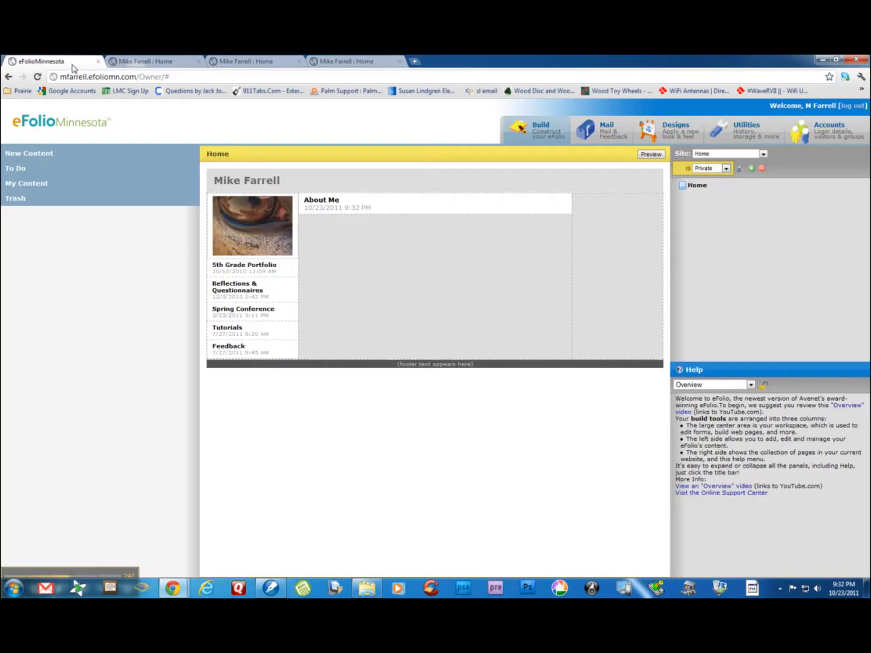
Step: Place the photo of the man by the lake from the stored images into the right column of the Home page
left_click(41, 188)
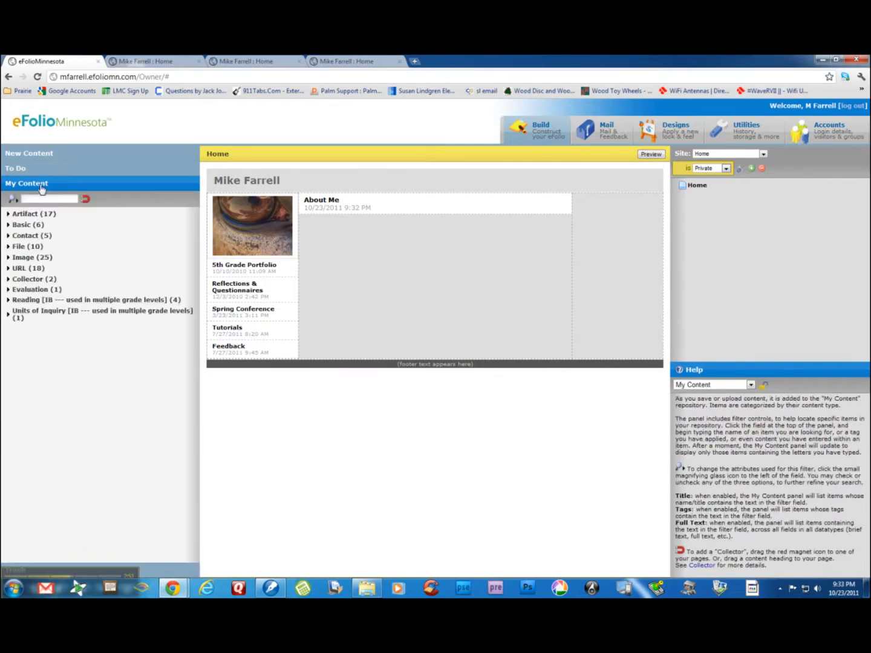
left_click(29, 258)
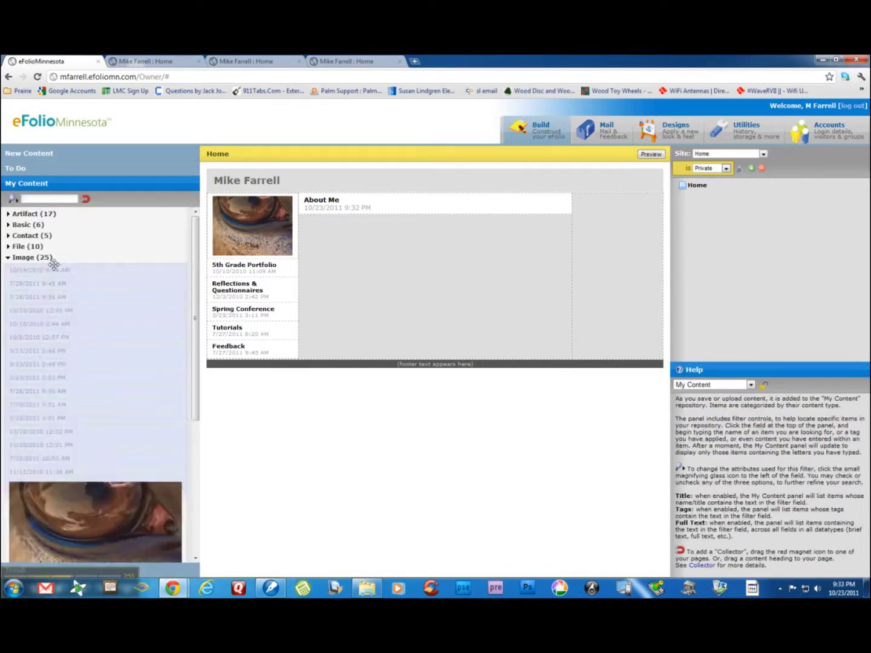
scroll(200, 282, "down", 5)
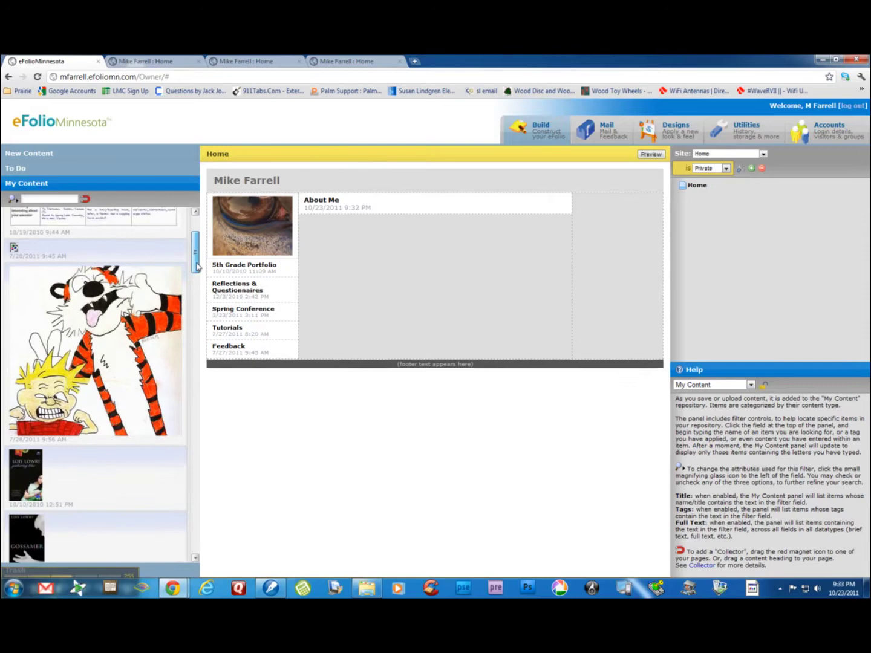
scroll(201, 281, "down", 10)
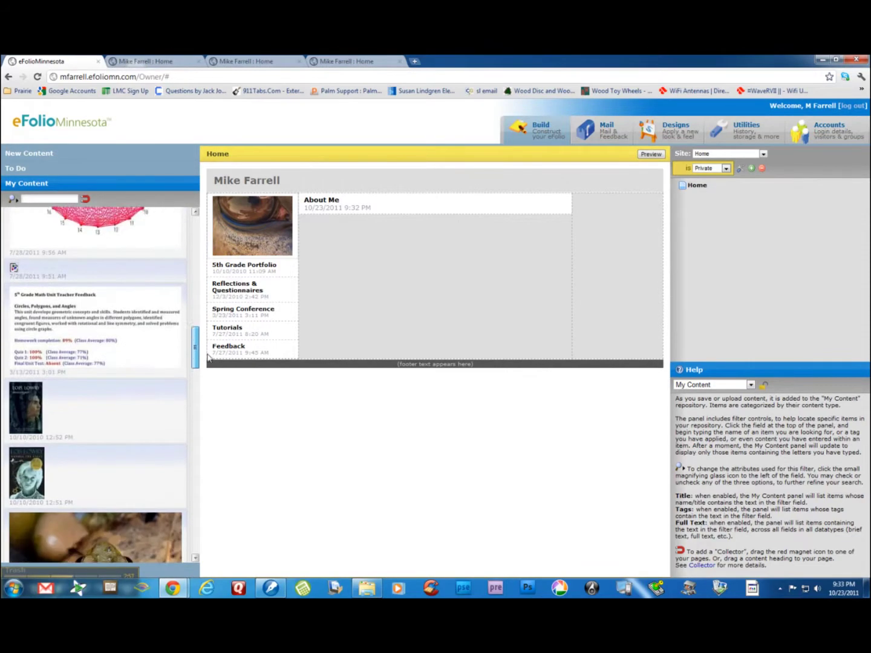
left_click_drag(209, 378, 220, 461)
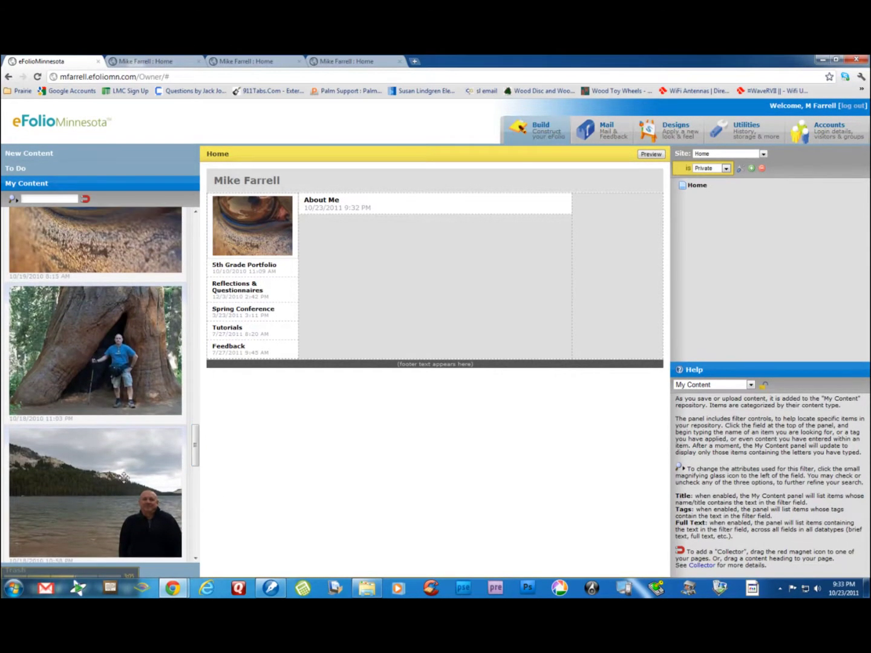
left_click_drag(104, 476, 576, 200)
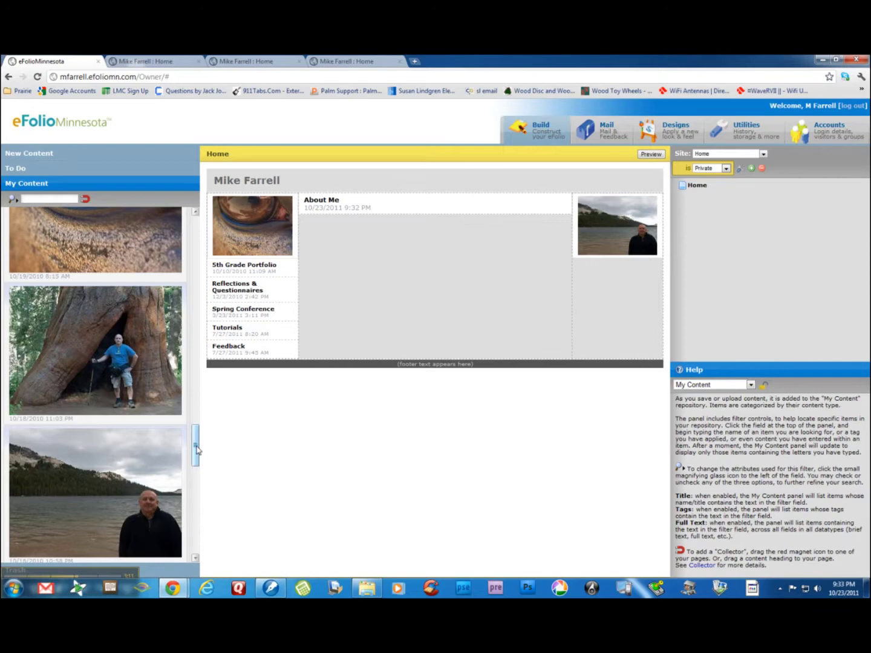
Step: Add the guitar drawing below the lake photo in the right column and the ancient tree photo below About Me in the middle column
mouse_move(197, 449)
left_mouse_down()
mouse_move(210, 547)
mouse_move(223, 418)
left_mouse_up()
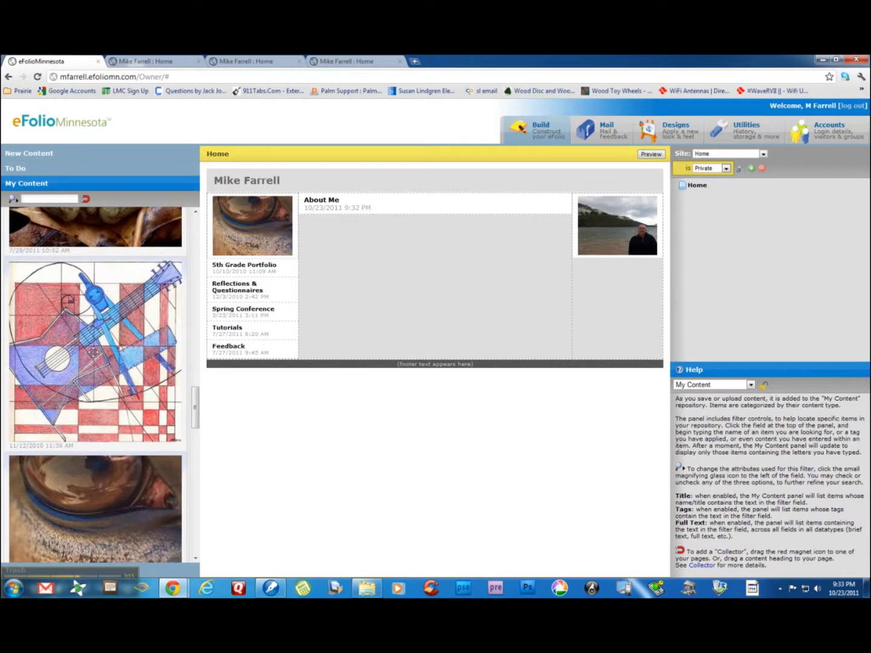
mouse_move(91, 352)
left_mouse_down()
mouse_move(209, 366)
mouse_move(538, 254)
mouse_move(596, 260)
mouse_move(591, 266)
left_mouse_up()
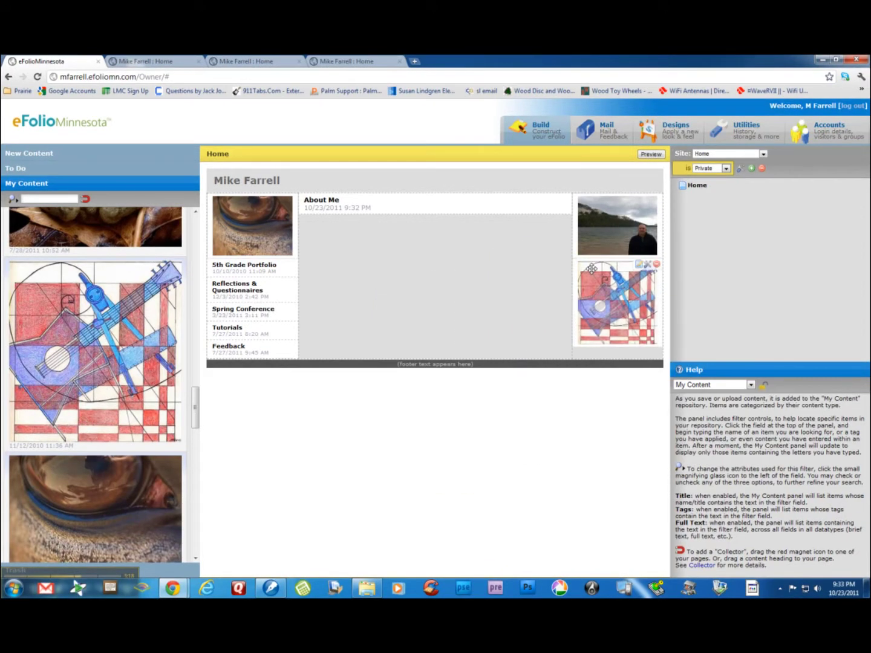
mouse_move(196, 406)
left_mouse_down()
mouse_move(198, 392)
mouse_move(205, 478)
left_mouse_up()
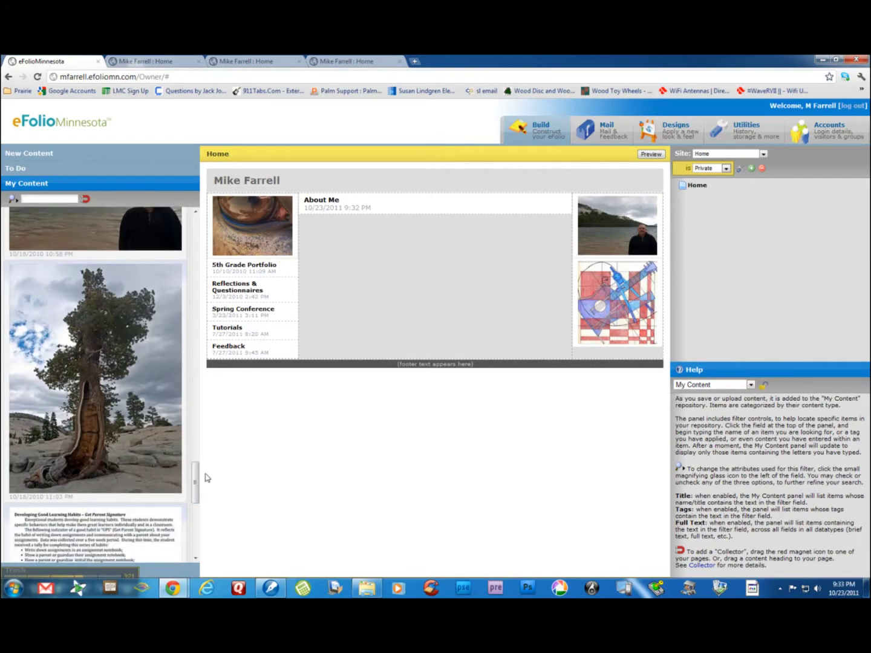
left_click_drag(72, 370, 330, 253)
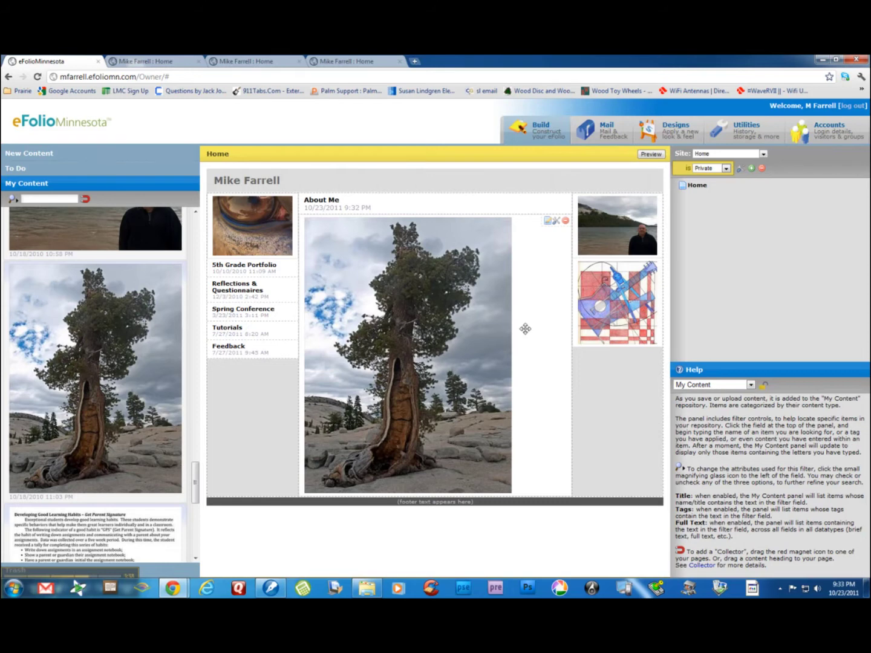
Step: Preview the Home page, examine how the three added images are laid out, and return to the editor
left_click(650, 154)
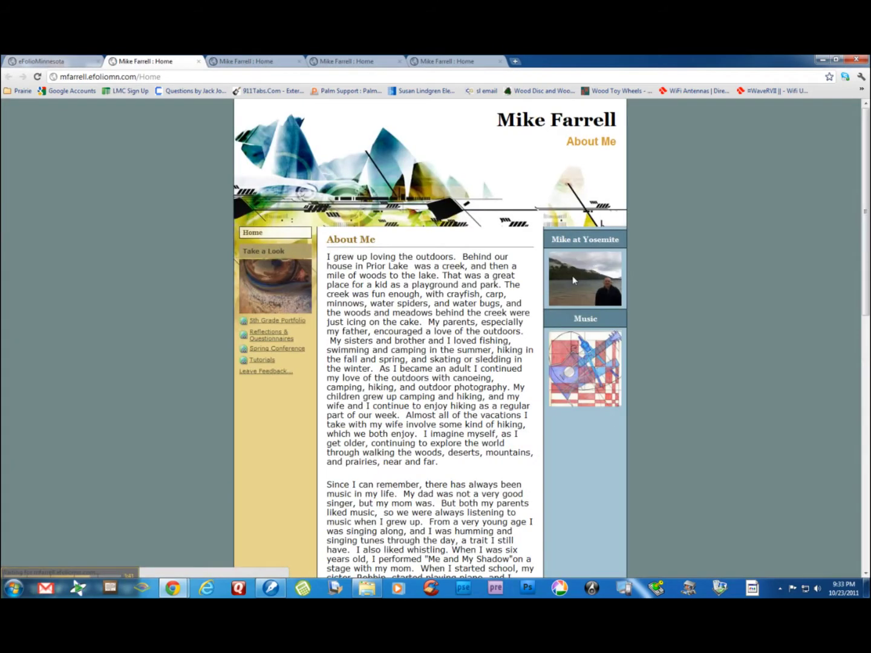
scroll(687, 289, "down", 12)
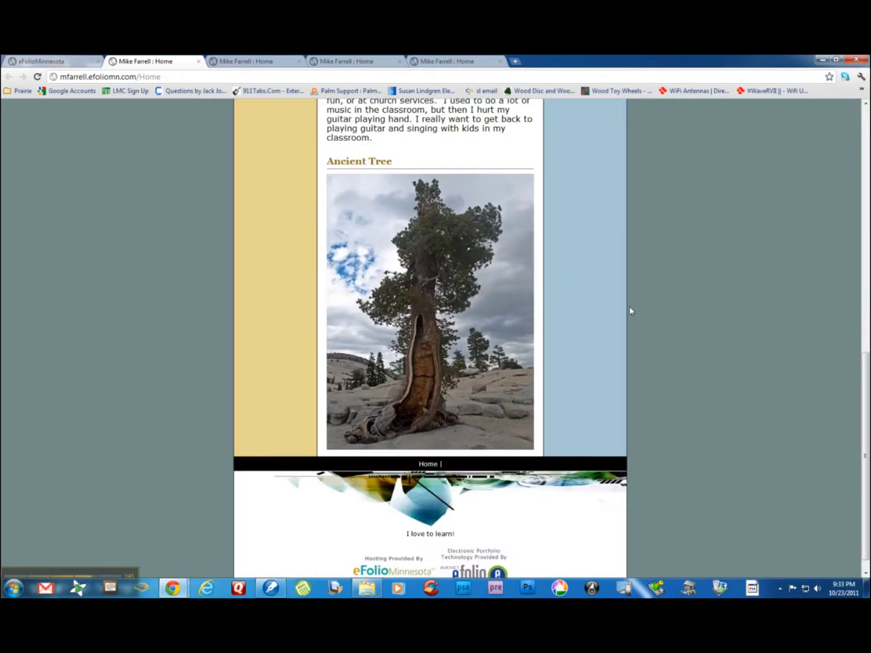
scroll(718, 343, "up", 12)
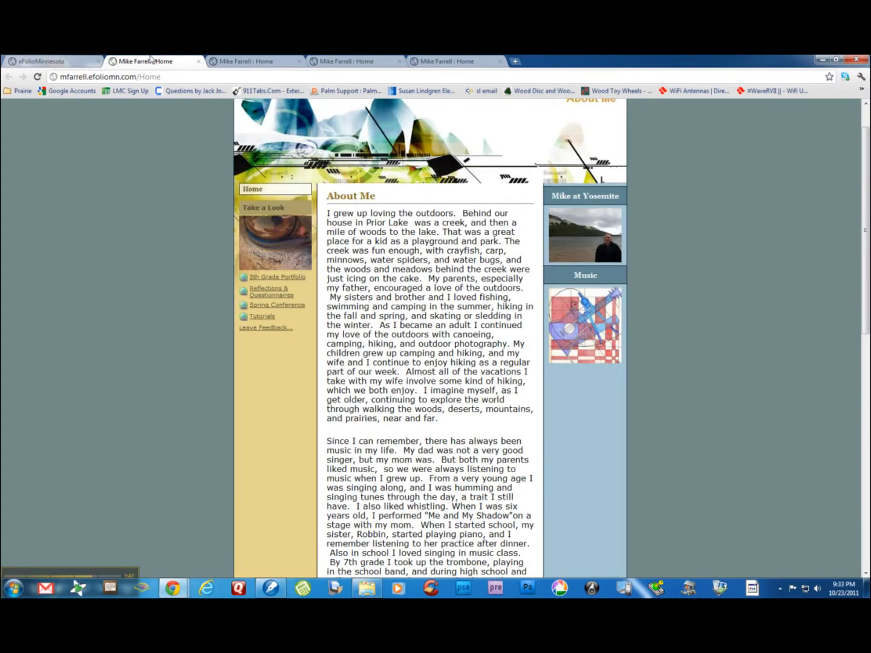
left_click(92, 65)
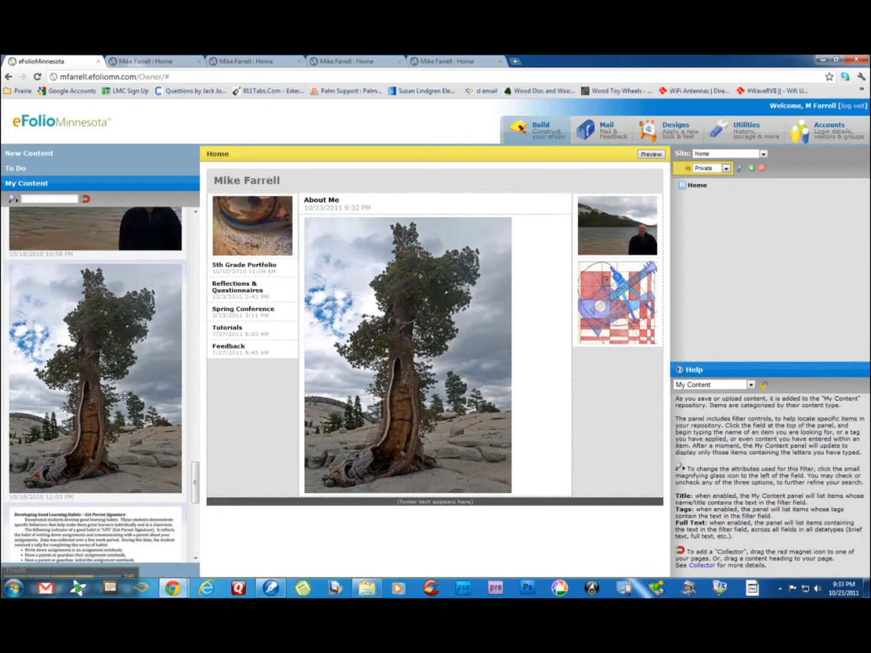
Step: Add the ancient tree photo below the guitar drawing in the right column as well, and preview the whole Home page
mouse_move(73, 375)
left_mouse_down()
mouse_move(565, 350)
mouse_move(596, 359)
left_mouse_up()
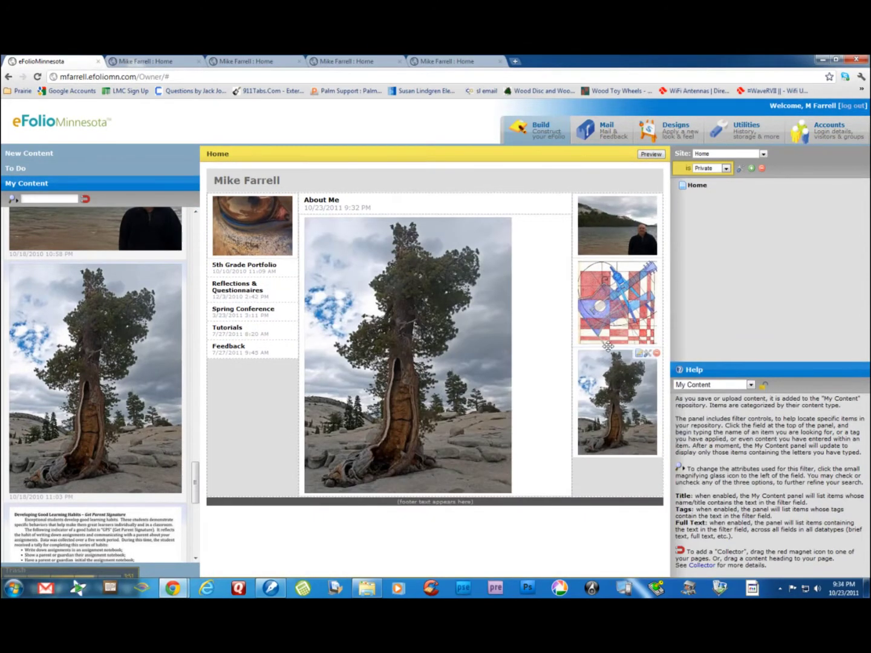
left_click(651, 154)
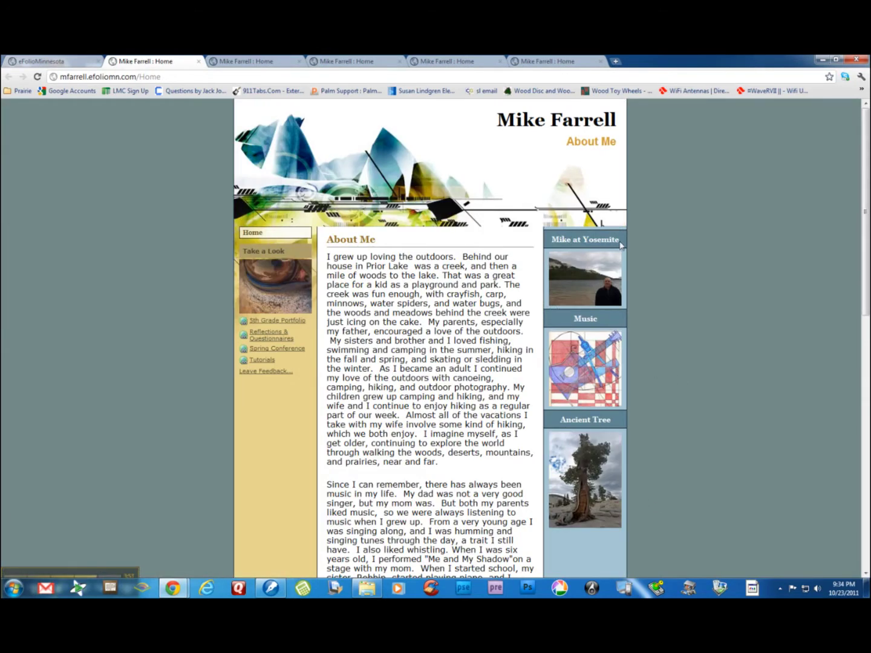
scroll(654, 363, "down", 10)
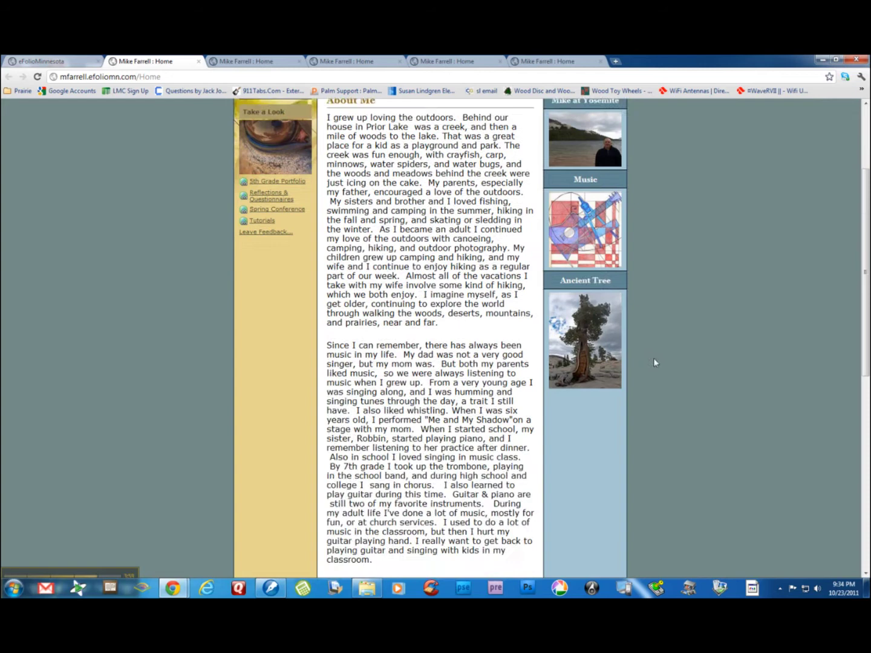
scroll(655, 363, "up", 10)
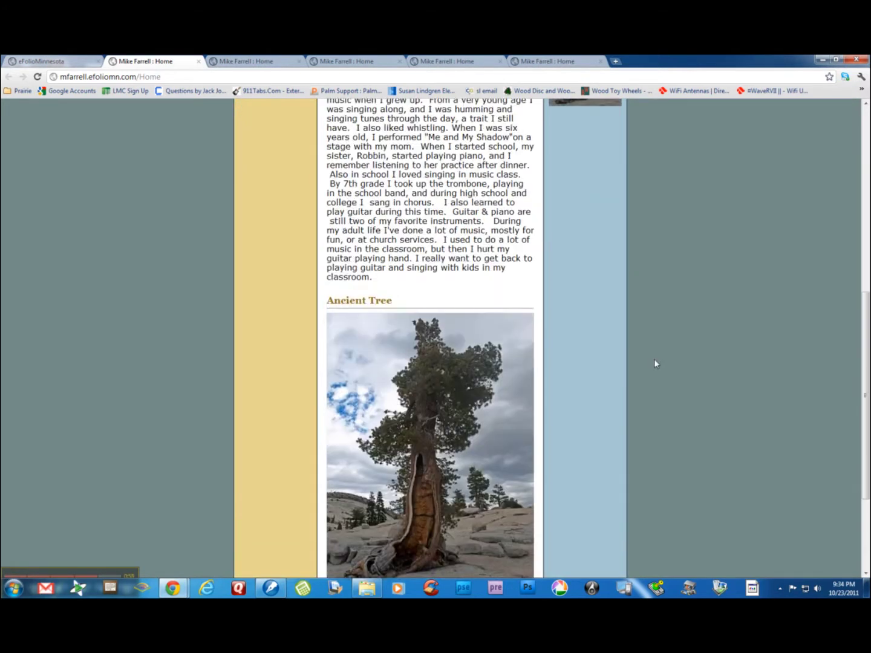
scroll(657, 360, "up", 2)
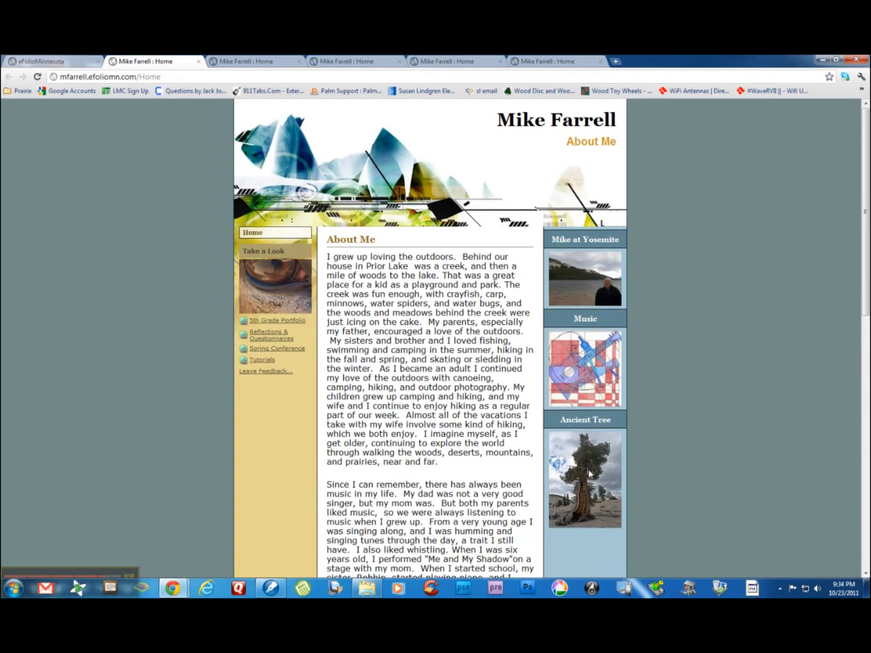
scroll(677, 448, "down", 2)
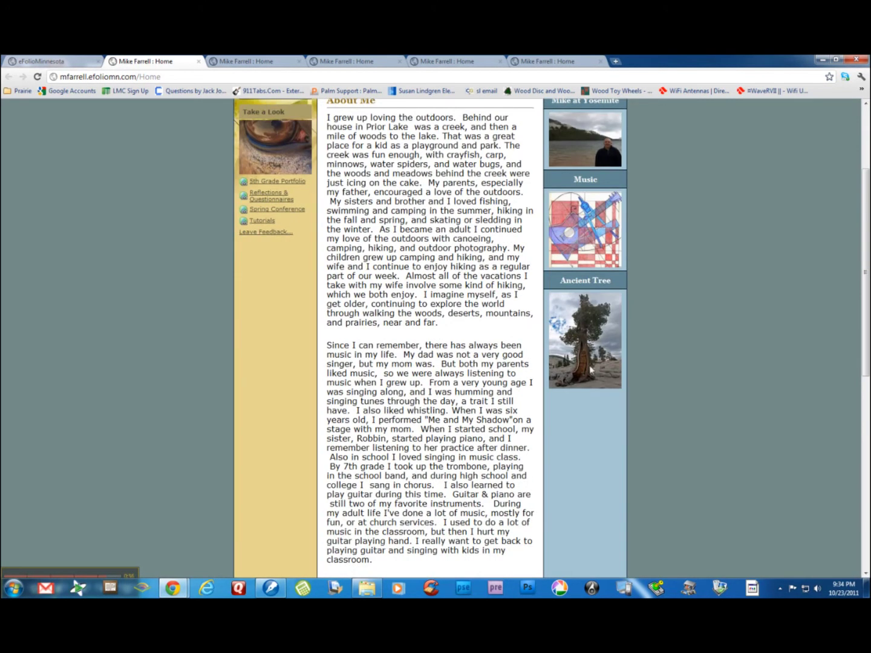
scroll(695, 326, "up", 2)
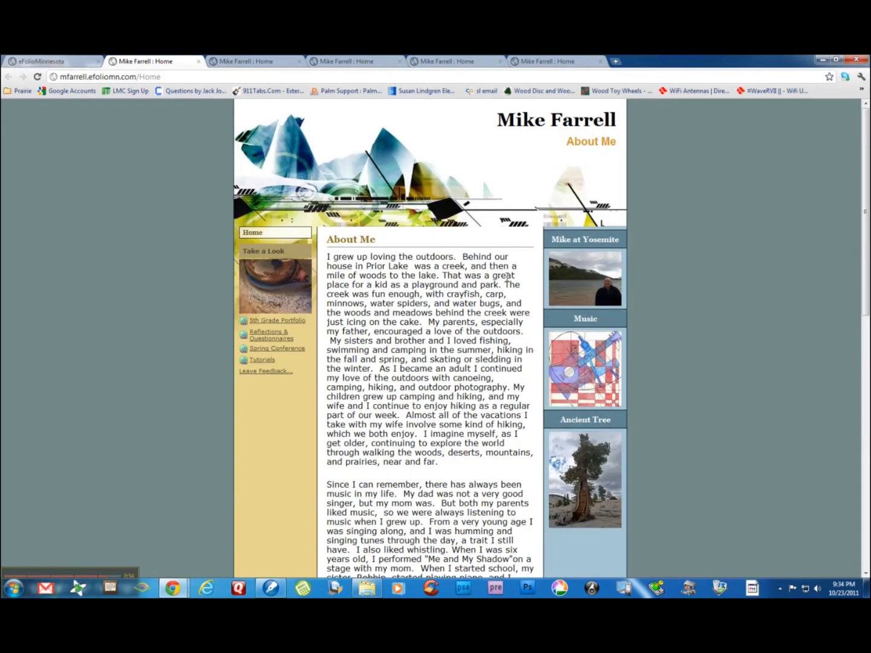